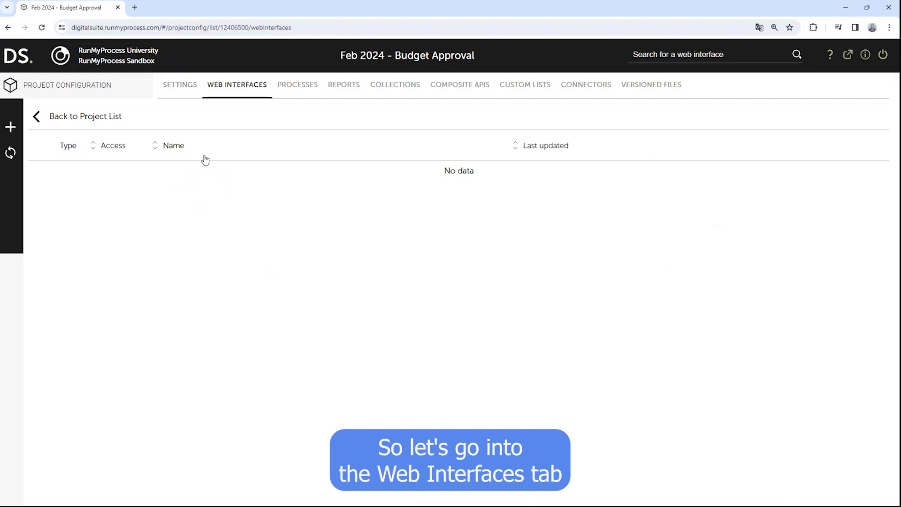
# Step: Create a new web interface named "MAIN - Budget Approval Request" in the project
pyautogui.click(10, 127)
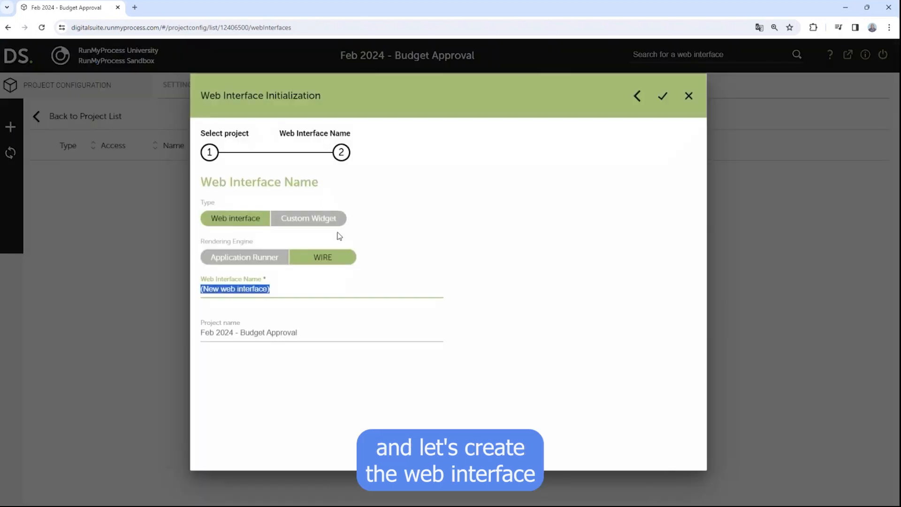
pyautogui.click(273, 288)
pyautogui.moveTo(274, 288); pyautogui.dragTo(194, 290)
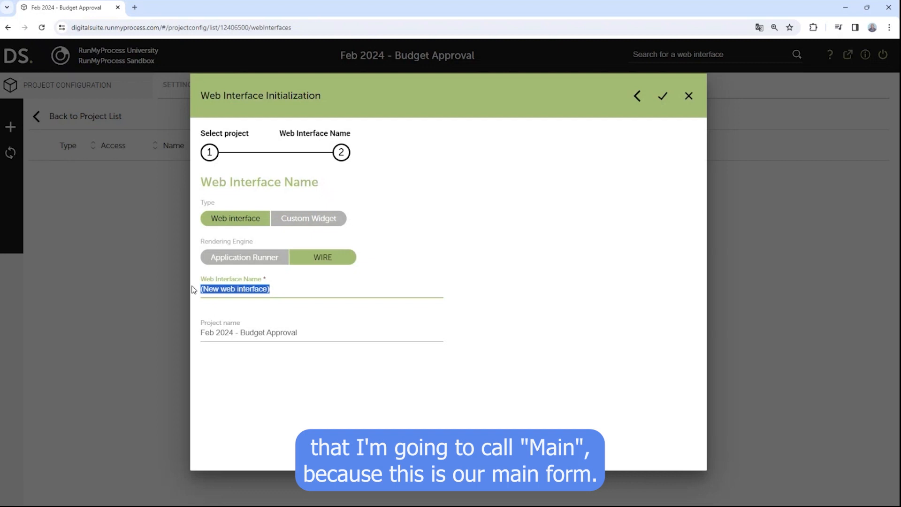
pyautogui.write('MAIN')
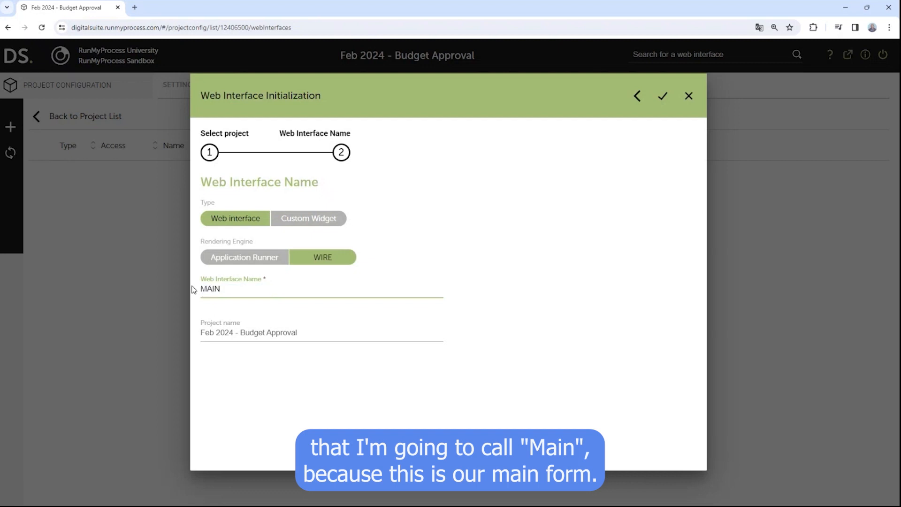
pyautogui.write(' - ')
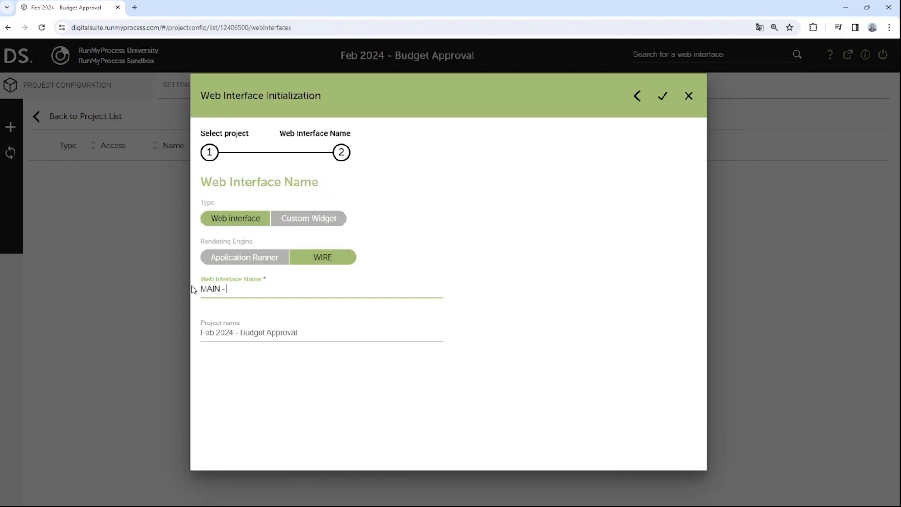
pyautogui.write('Budget Appro')
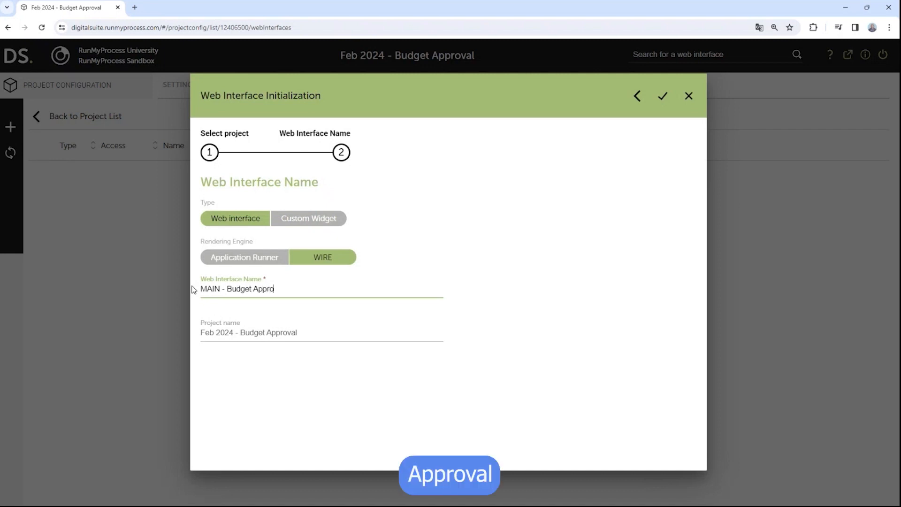
pyautogui.write('val')
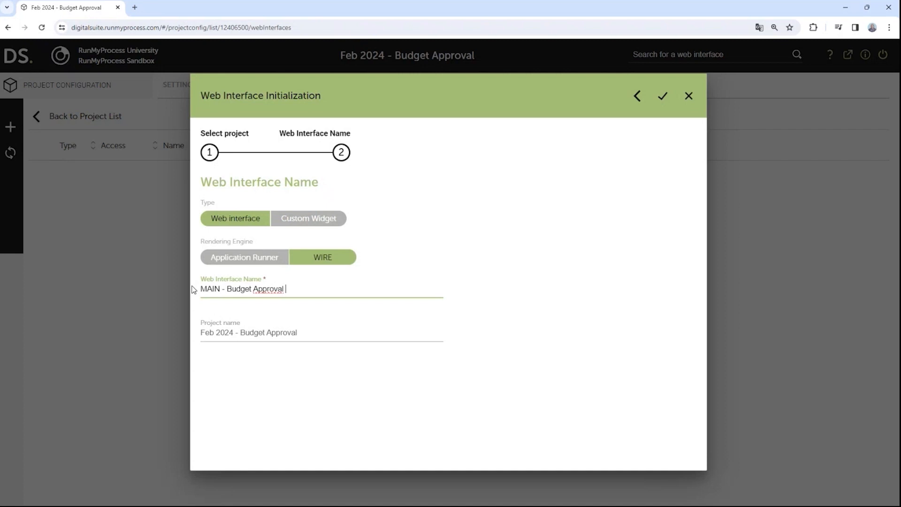
pyautogui.write(' Request')
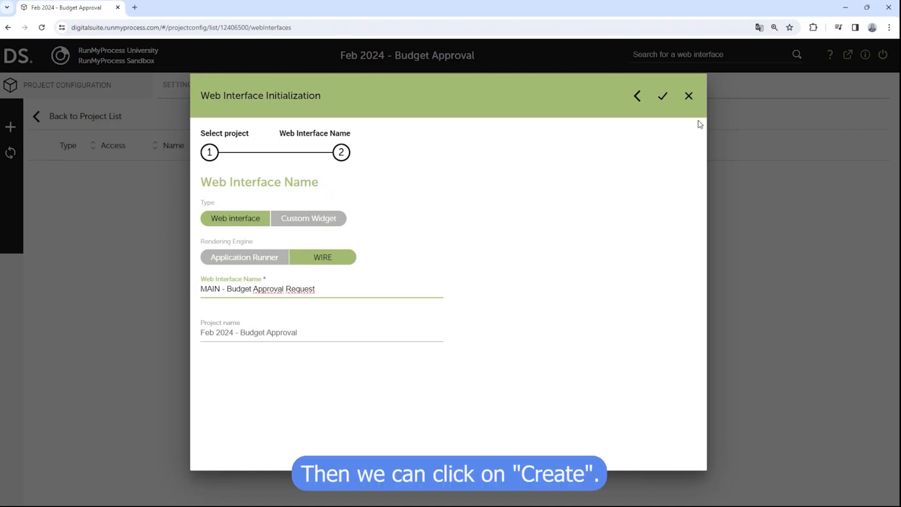
pyautogui.click(663, 97)
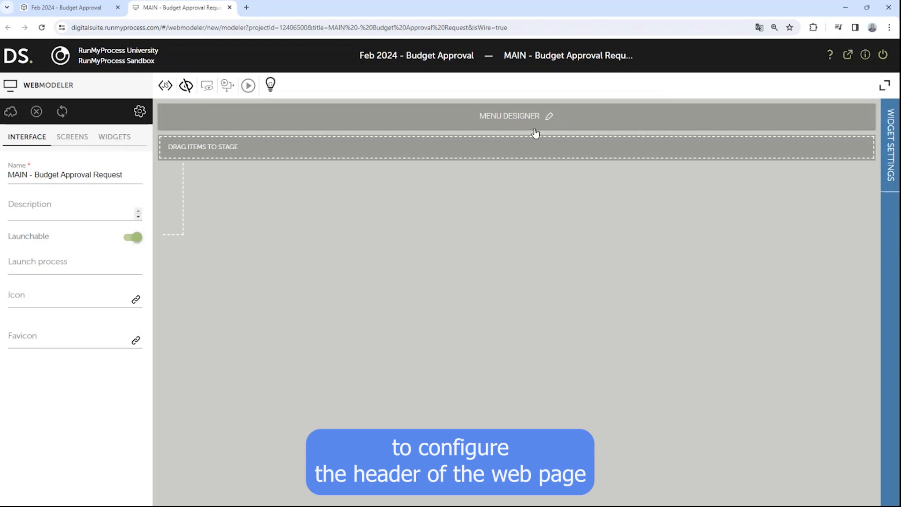
# Step: Set the header title of the web interface to "BUDGET REQUEST FORM" in the menu designer and close the designer
pyautogui.click(549, 116)
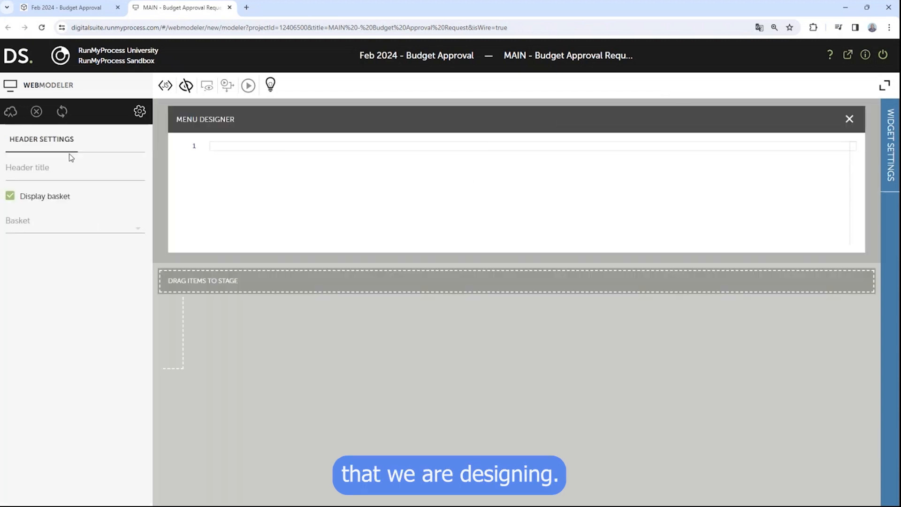
pyautogui.click(49, 167)
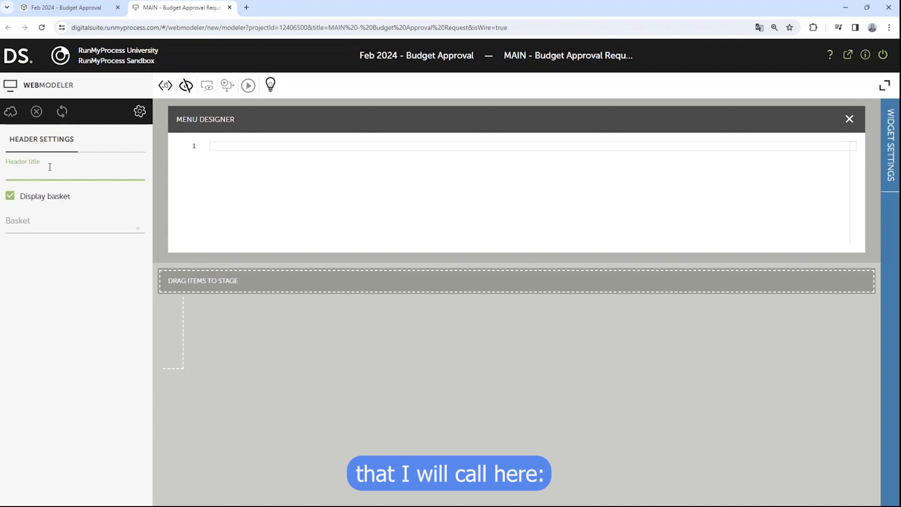
pyautogui.write('BUD')
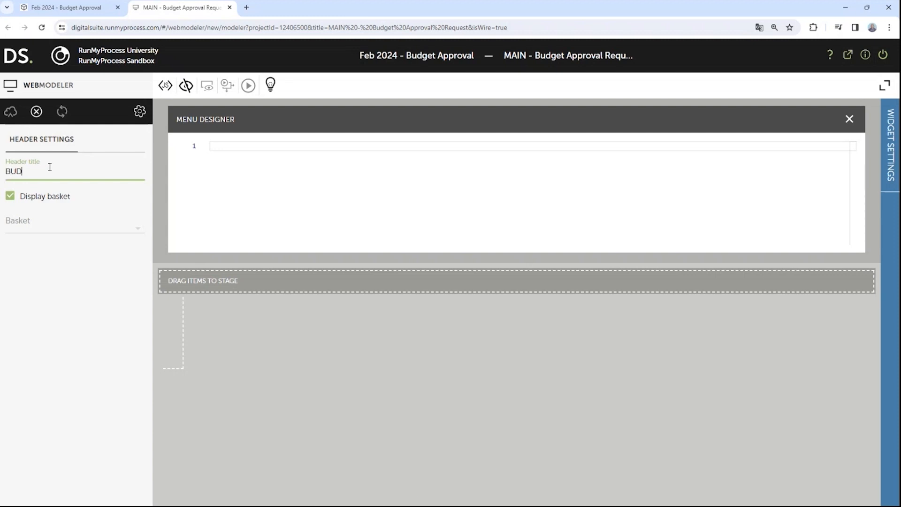
pyautogui.write('GET R')
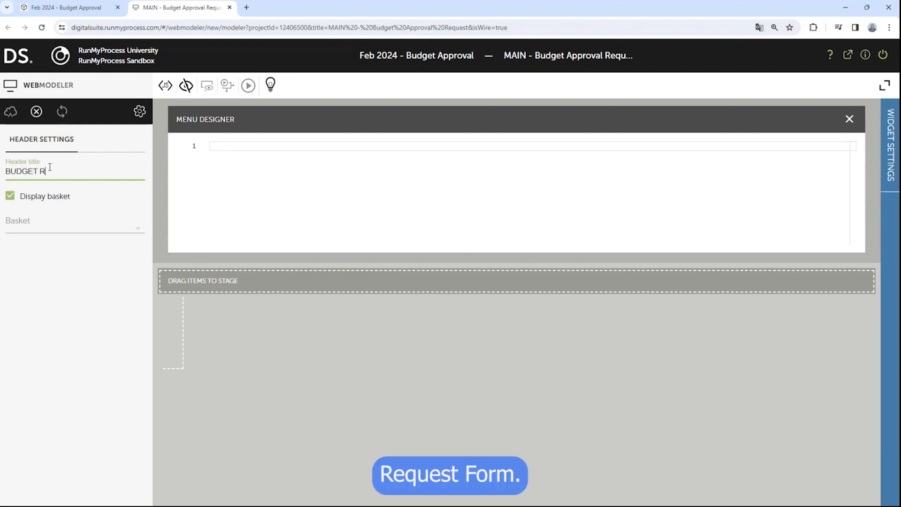
pyautogui.write('EQUEST FORM')
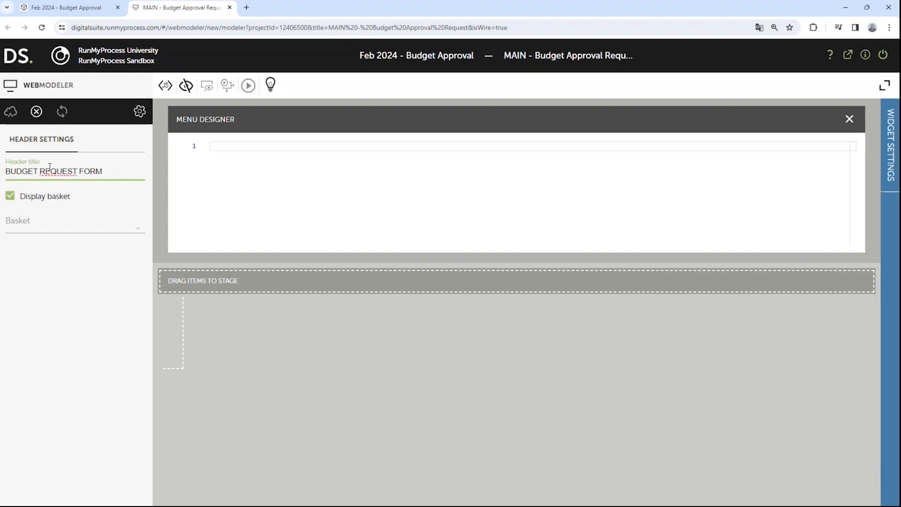
pyautogui.click(848, 121)
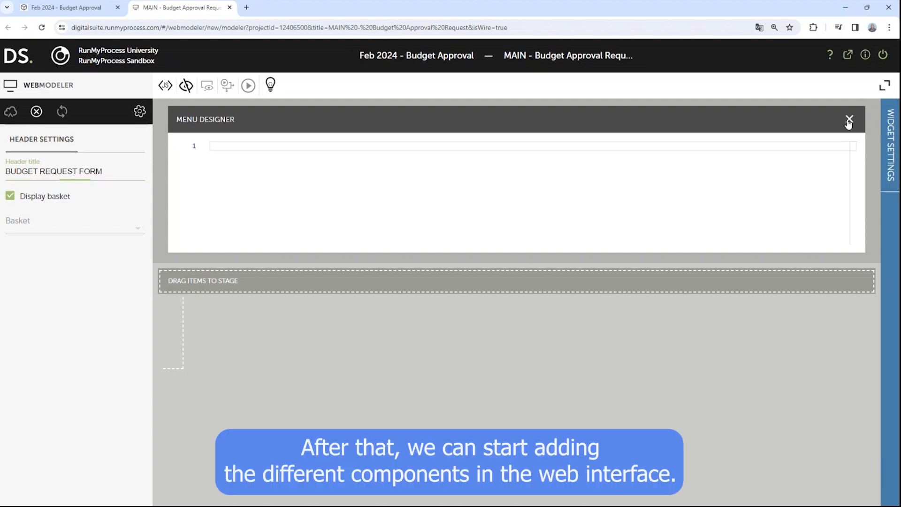
pyautogui.click(849, 120)
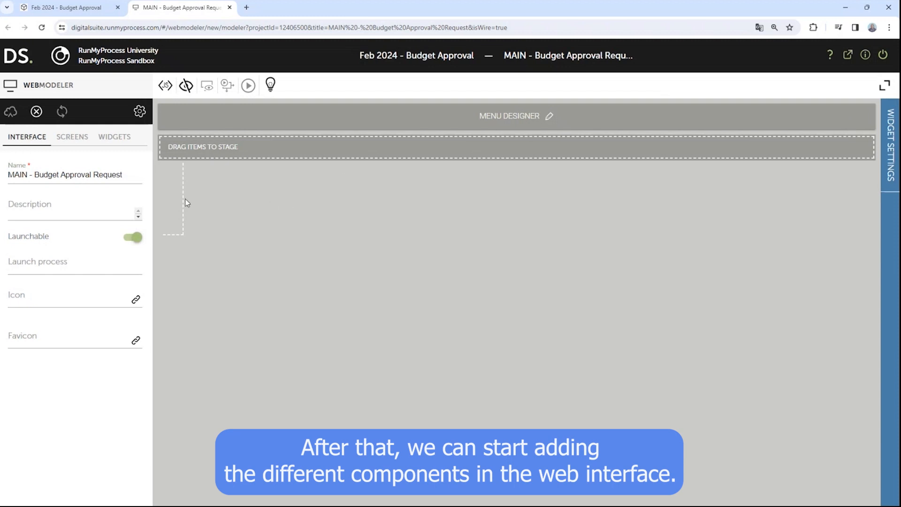
# Step: Add a Section container to the empty stage and set its header text to "Employee Information"
pyautogui.click(114, 139)
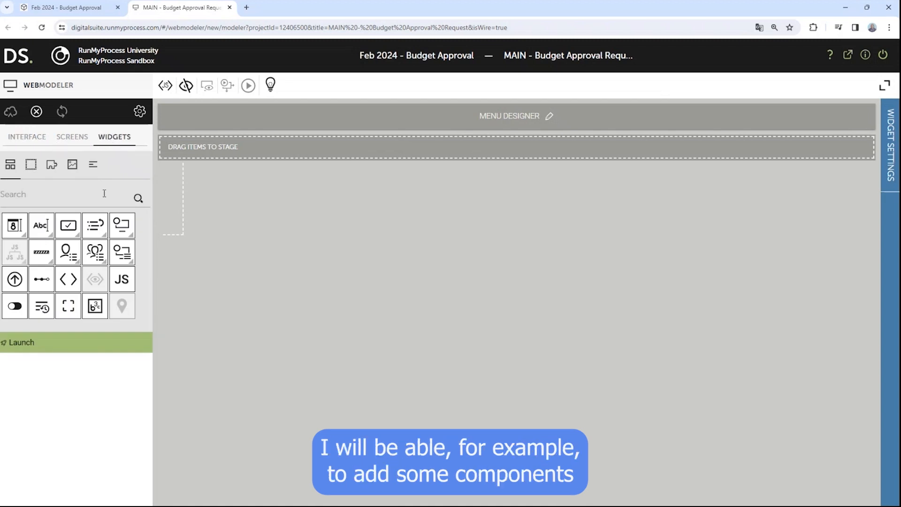
pyautogui.click(30, 164)
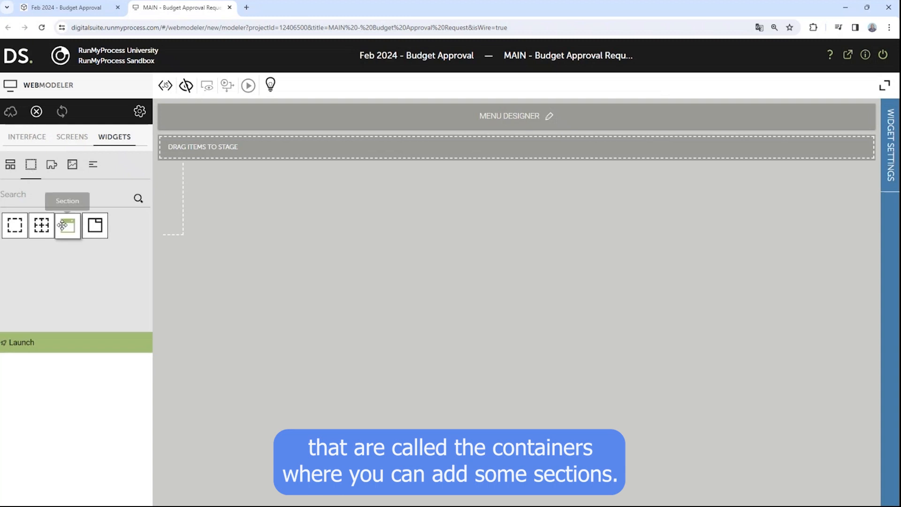
pyautogui.moveTo(63, 228); pyautogui.dragTo(291, 152)
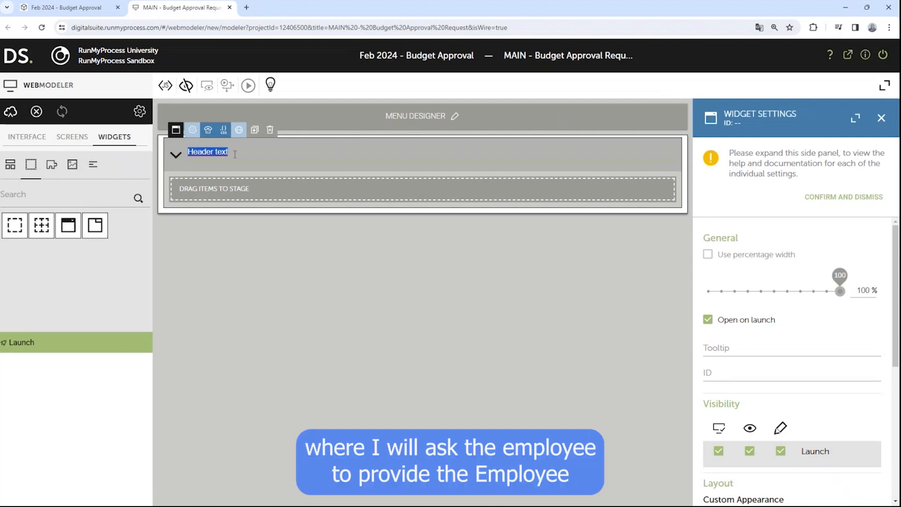
pyautogui.write('Employee ')
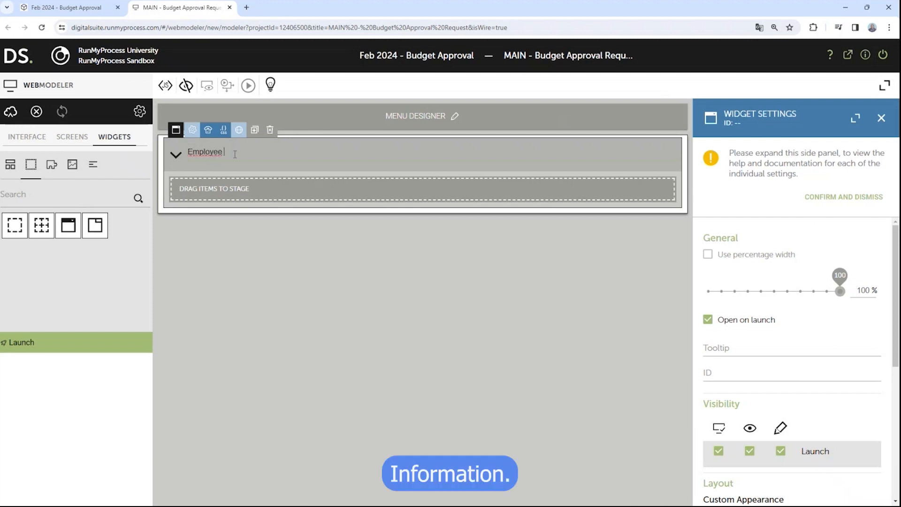
pyautogui.write('Informat')
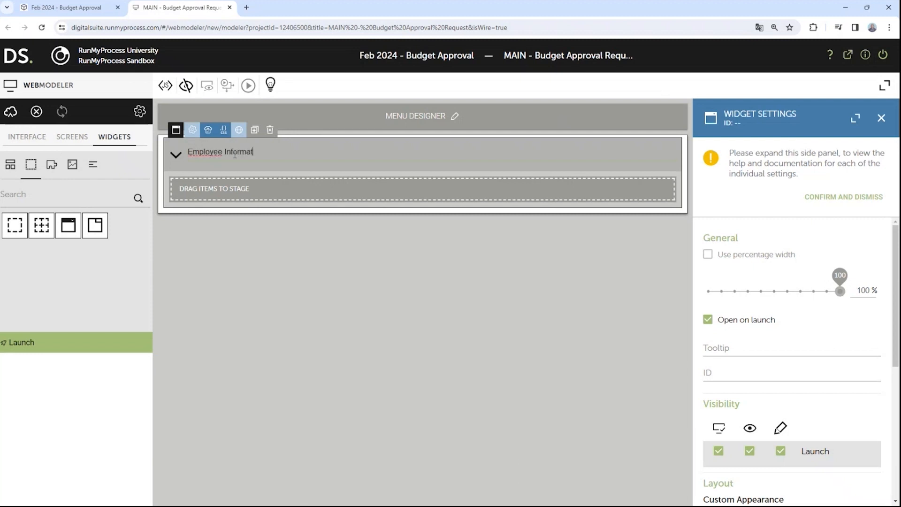
pyautogui.write('ion')
pyautogui.click(209, 251)
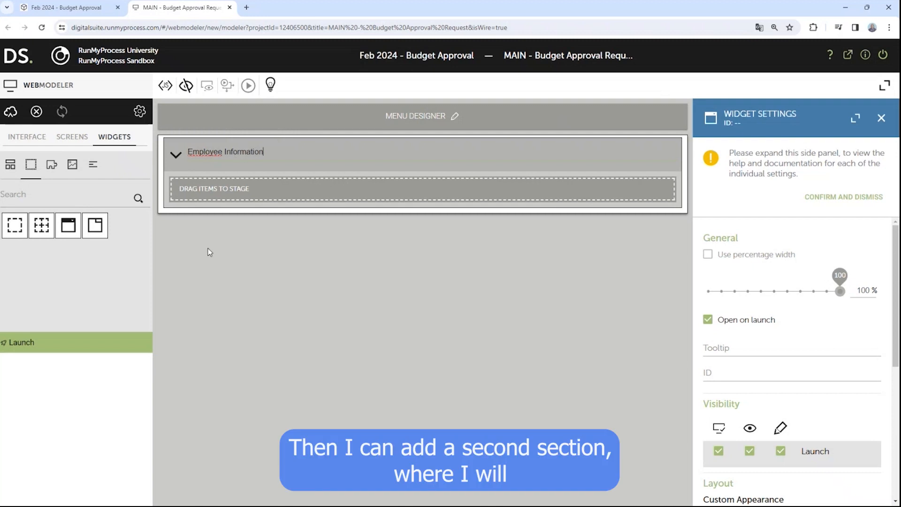
# Step: Add a second Section container below the Employee Information section with the header text "Budget Information"
pyautogui.moveTo(67, 225); pyautogui.dragTo(235, 252)
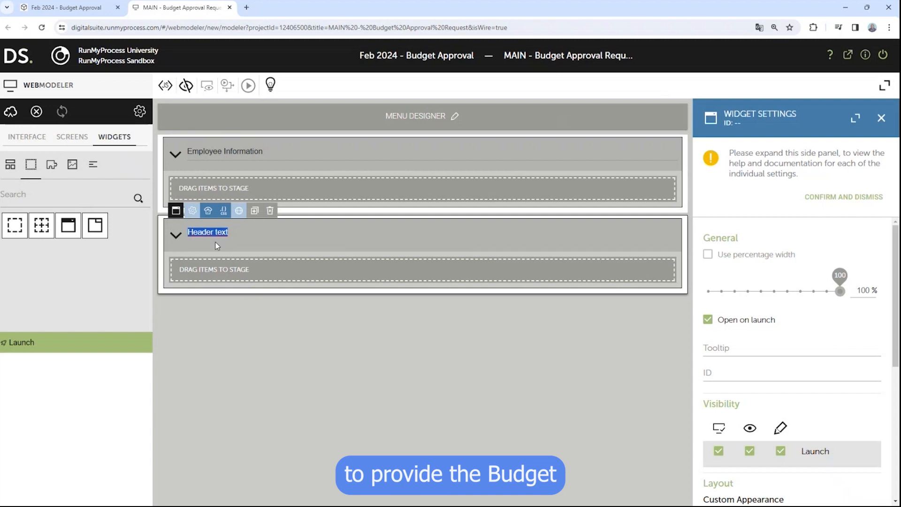
pyautogui.write('Budget')
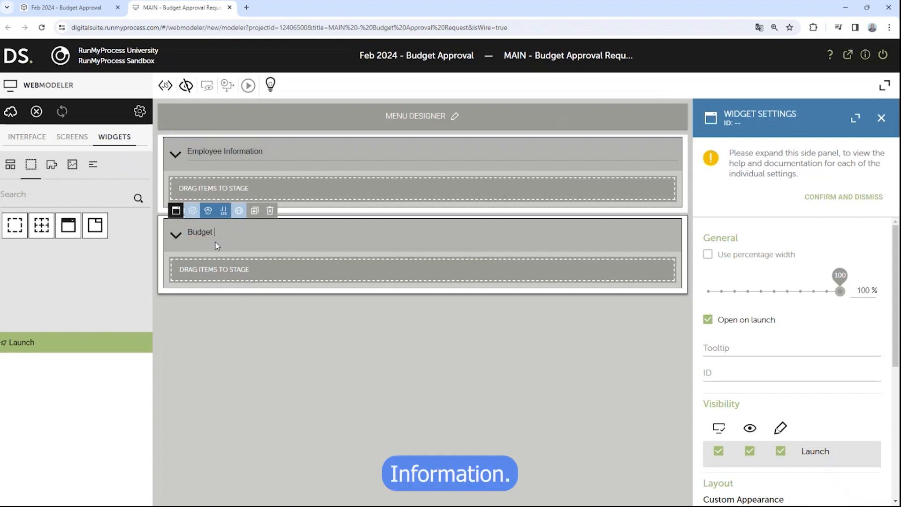
pyautogui.write(' Infor')
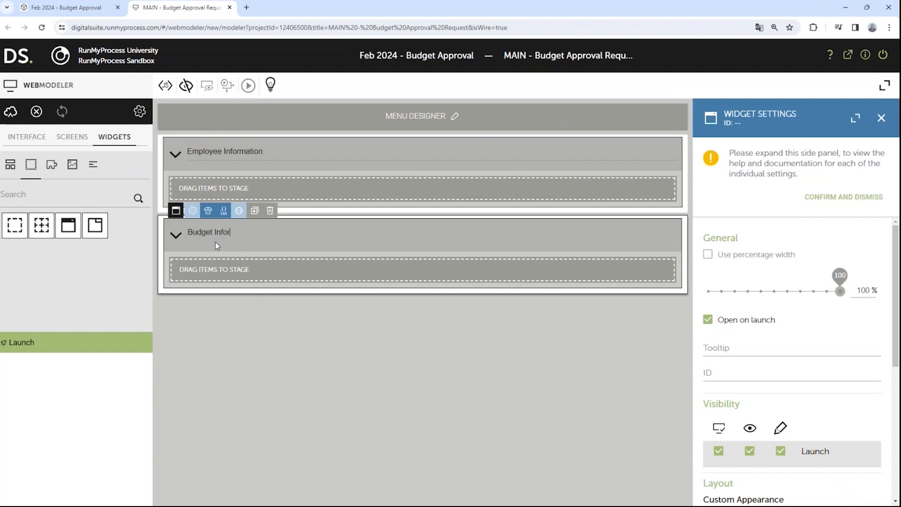
pyautogui.write('mation')
# Step: Add a text input widget to the Employee Information section and label it "Name"
pyautogui.click(10, 165)
pyautogui.moveTo(41, 224); pyautogui.dragTo(296, 196)
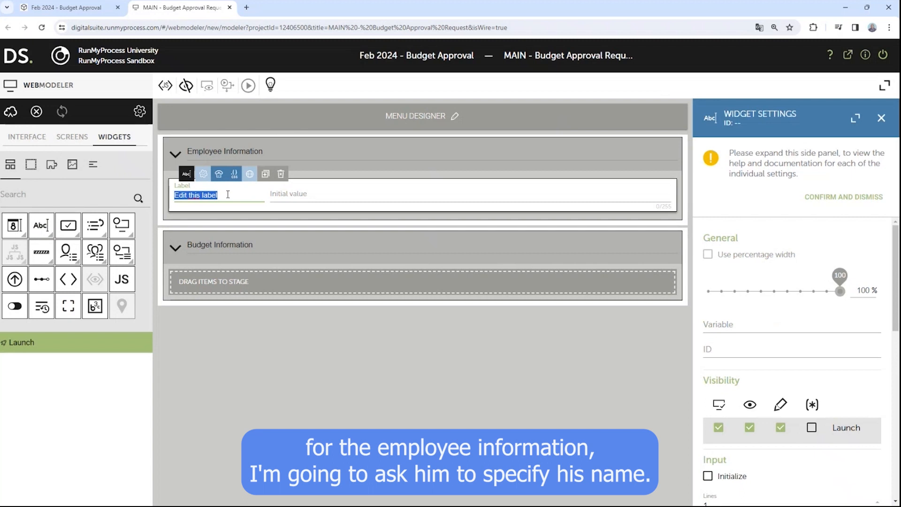
pyautogui.write('Name')
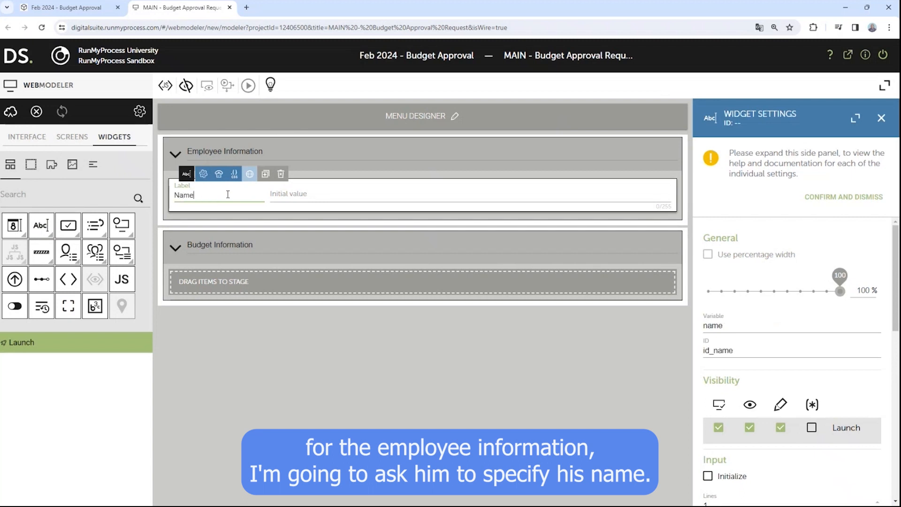
# Step: Add an email input widget beside the Name field, sharing its row, and label it "Email"
pyautogui.click(25, 239)
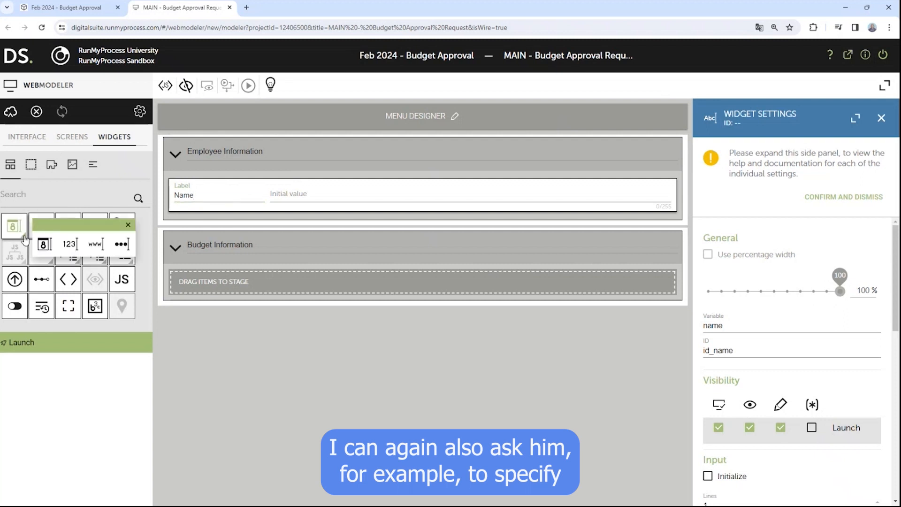
pyautogui.click(49, 217)
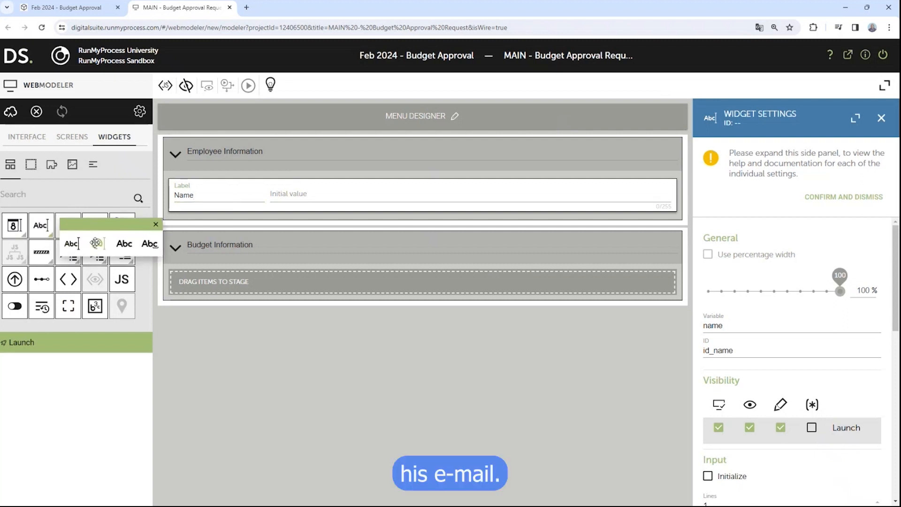
pyautogui.moveTo(97, 242); pyautogui.dragTo(491, 195)
pyautogui.tripleClick(474, 198)
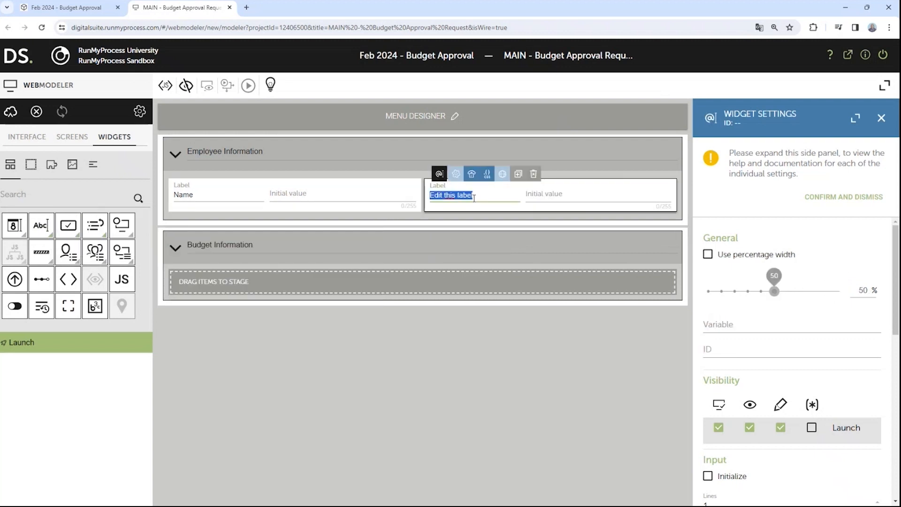
pyautogui.write('Email')
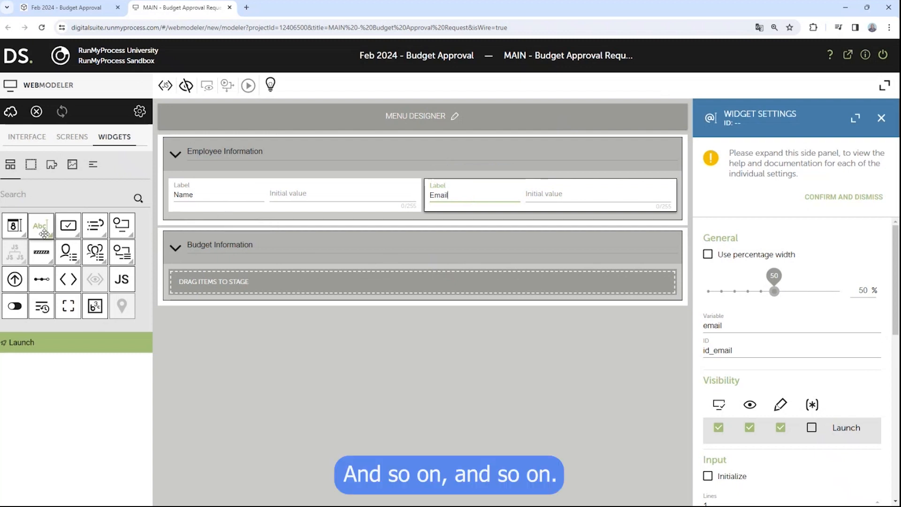
# Step: Add a text input widget on a new row below the Name field and label it "Department"
pyautogui.moveTo(44, 234); pyautogui.dragTo(252, 232)
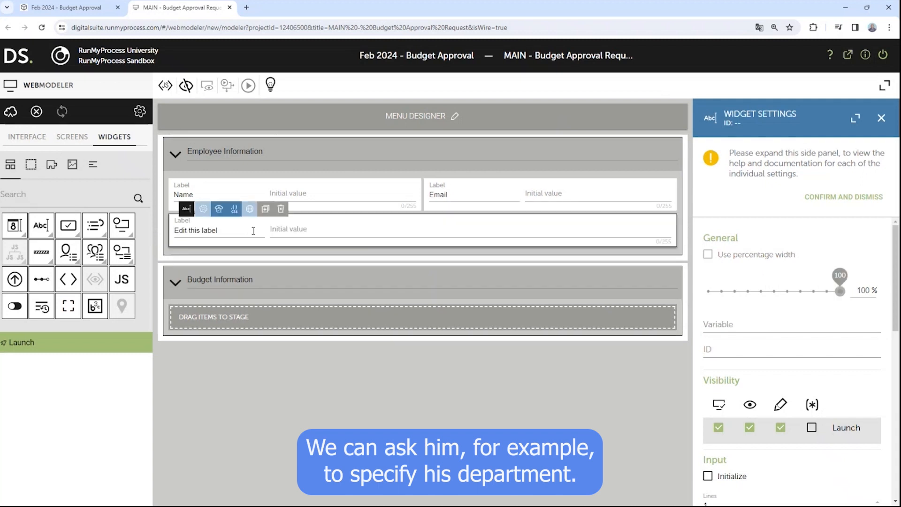
pyautogui.write('Department')
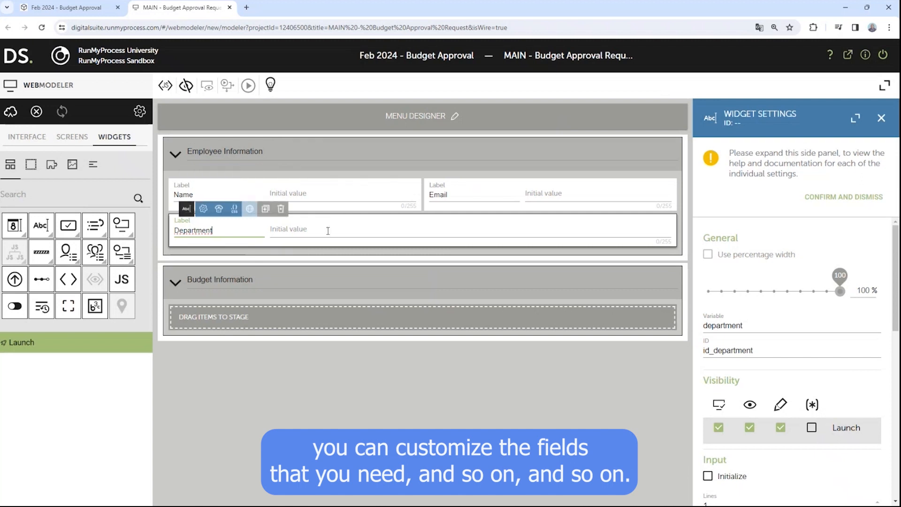
pyautogui.click(266, 379)
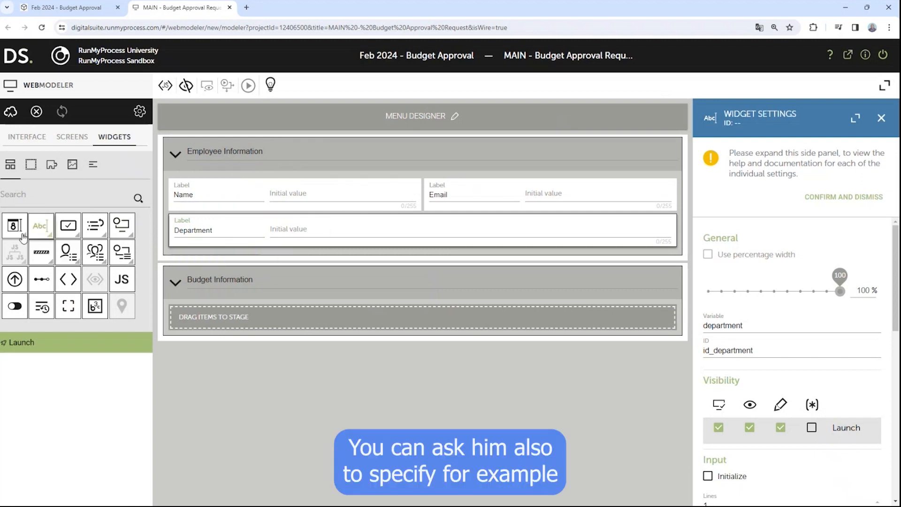
# Step: Add a date input widget beside the Department field, sharing its row, and label it "Hire Date"
pyautogui.moveTo(14, 226); pyautogui.dragTo(507, 240)
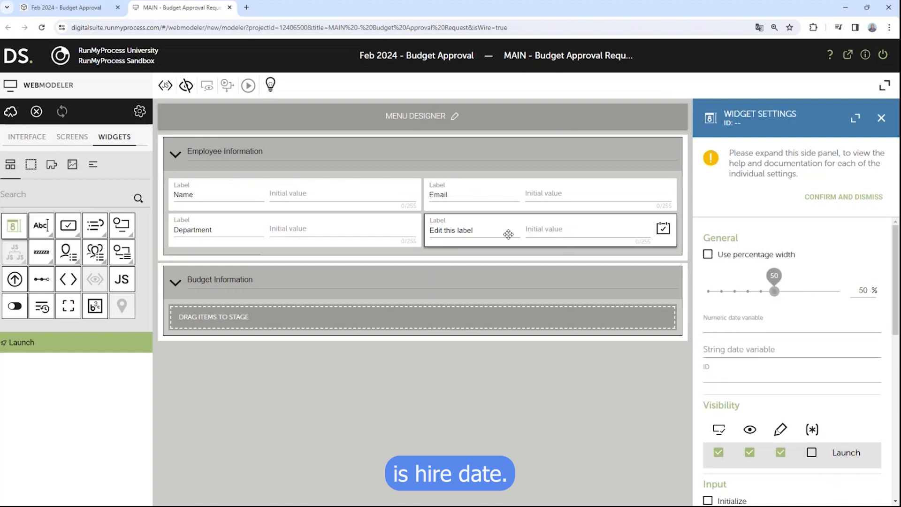
pyautogui.write('Hi')
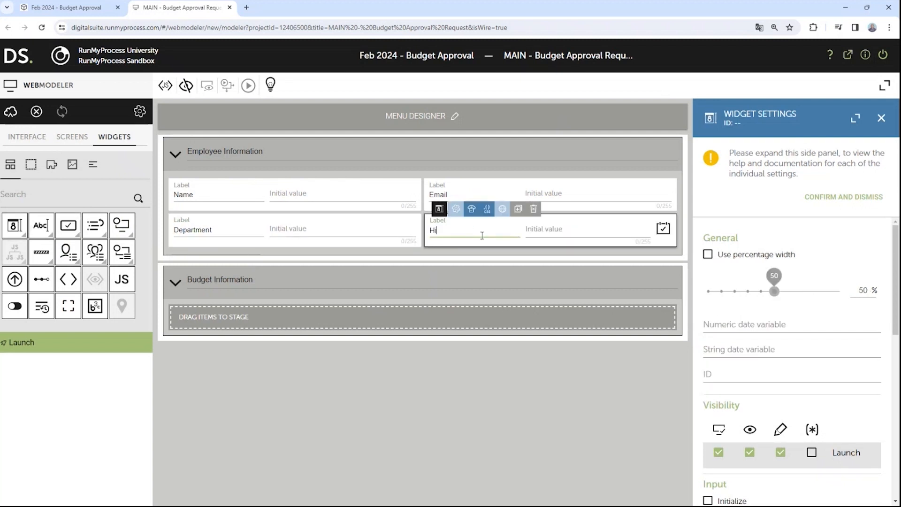
pyautogui.write('re Date')
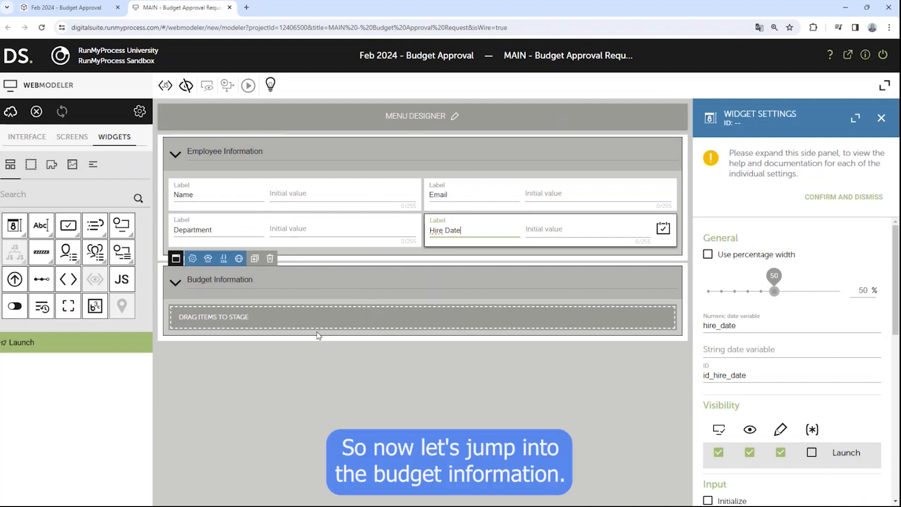
pyautogui.click(310, 353)
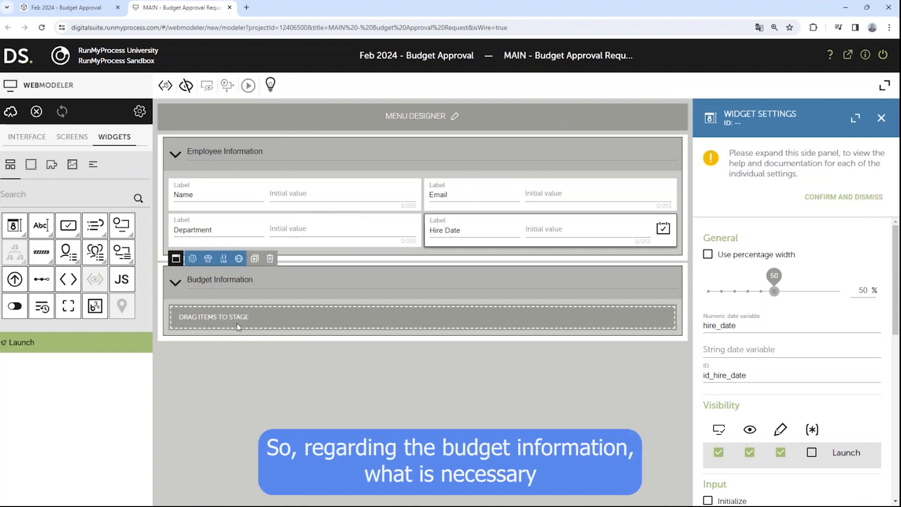
# Step: Add a number input widget to the Budget Information section and label it "Amount"
pyautogui.click(26, 238)
pyautogui.moveTo(71, 242); pyautogui.dragTo(249, 324)
pyautogui.moveTo(247, 319); pyautogui.dragTo(248, 321)
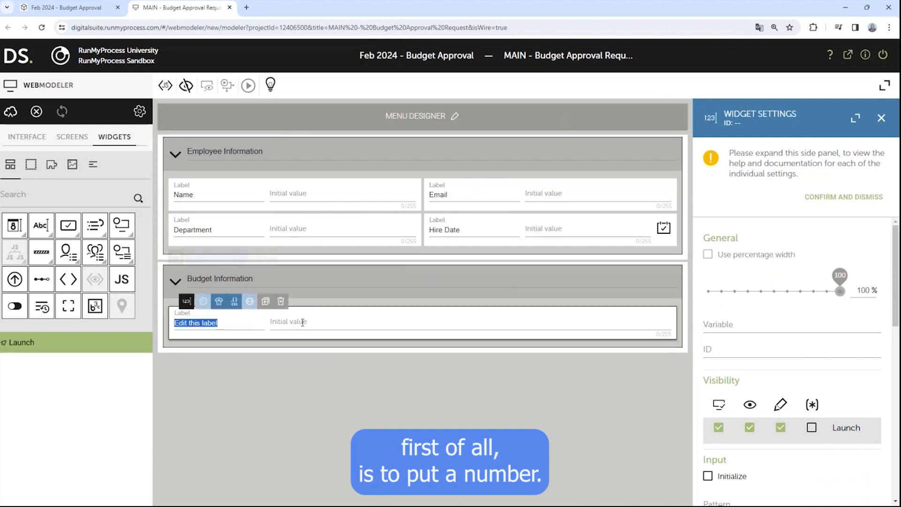
pyautogui.write('Amount')
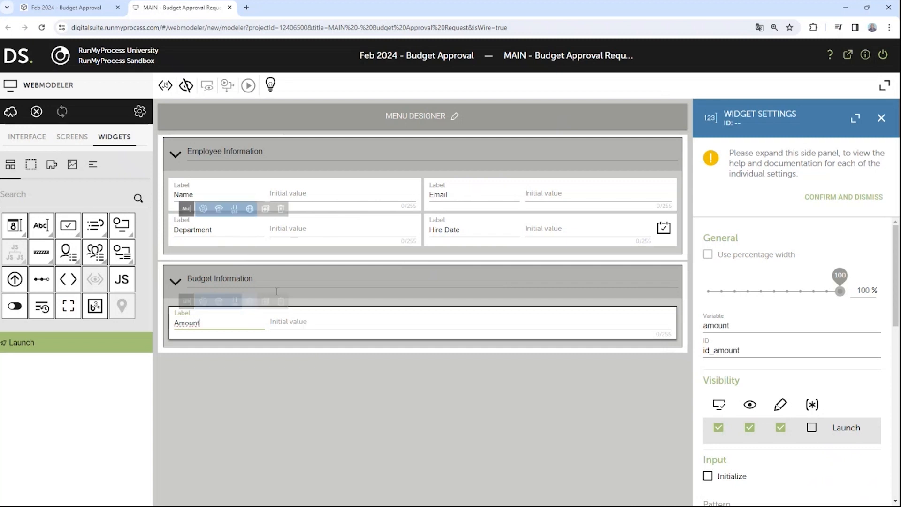
pyautogui.click(308, 364)
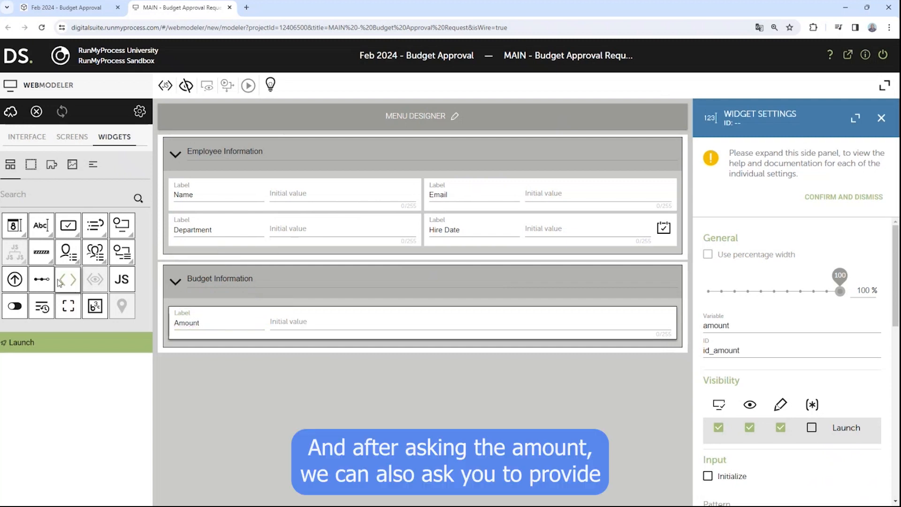
# Step: Add a text input widget beside the Amount field, sharing its row, and label it "Business Justification"
pyautogui.moveTo(42, 226); pyautogui.dragTo(479, 327)
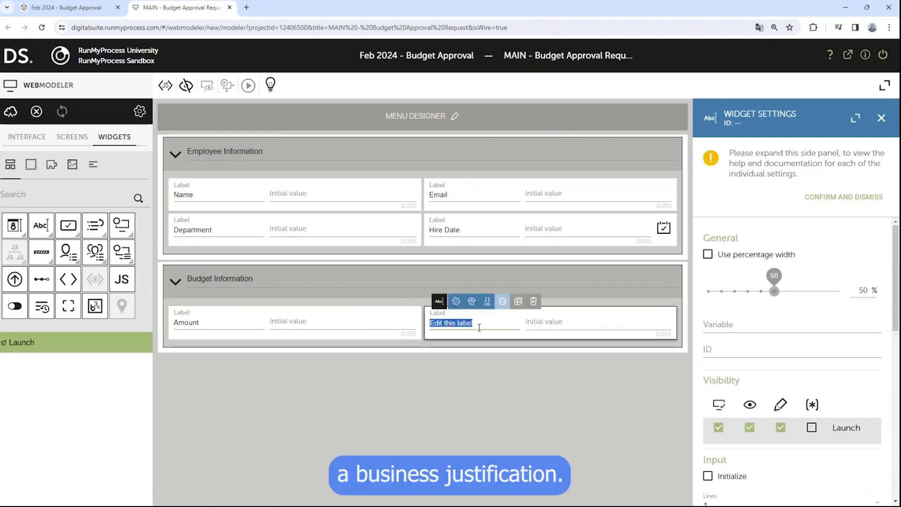
pyautogui.write('Busi')
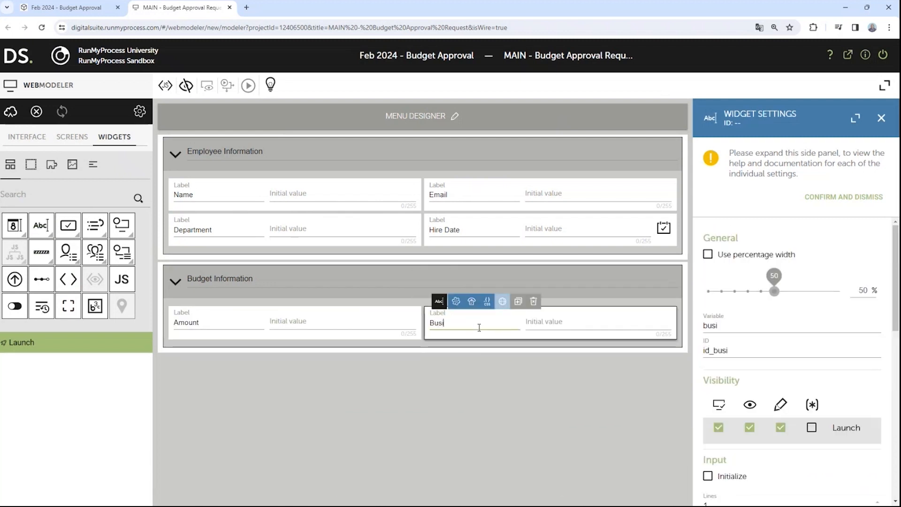
pyautogui.write('ness')
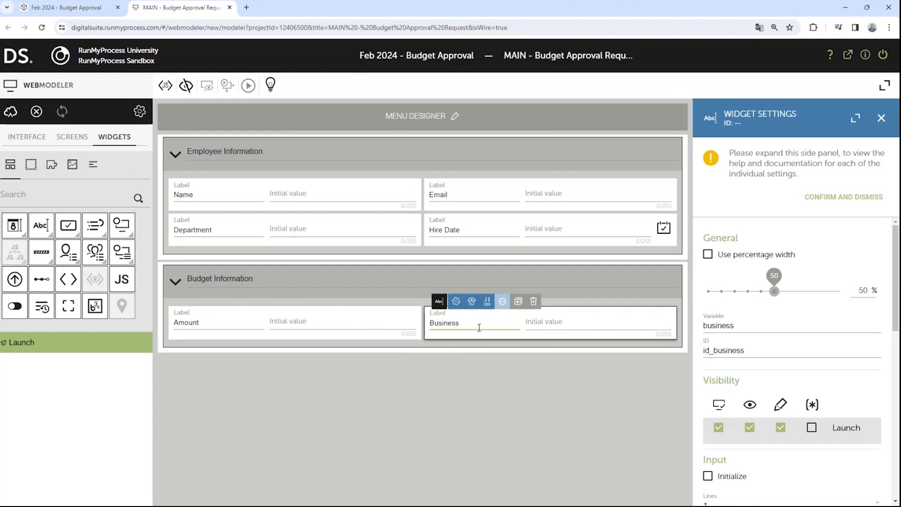
pyautogui.write(' Justifica')
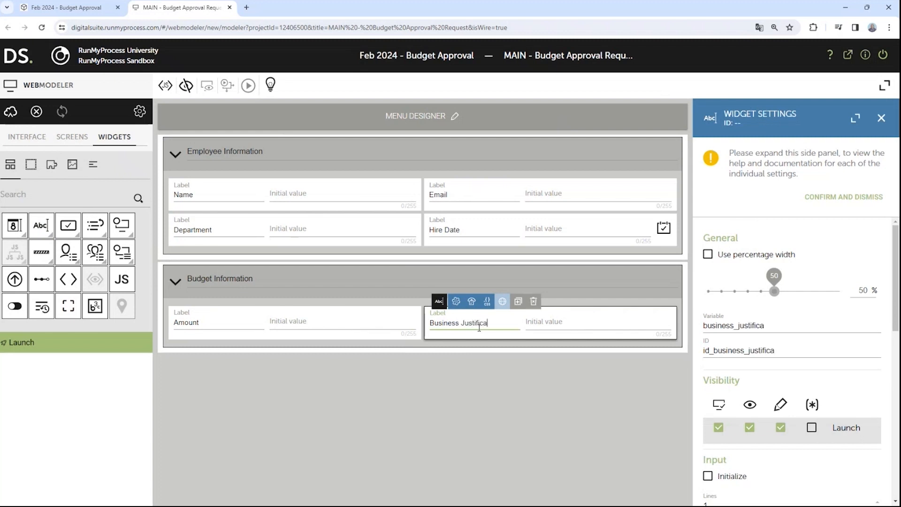
pyautogui.write('tion')
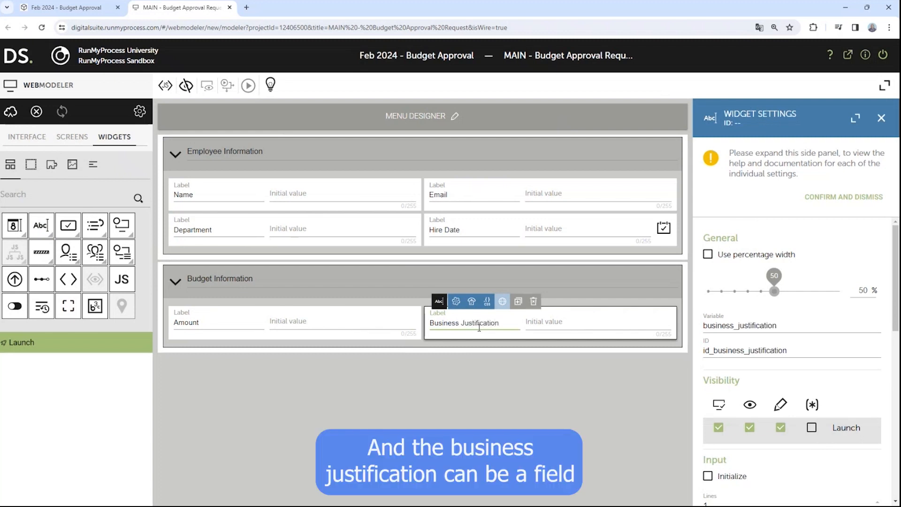
# Step: Set the Business Justification field's number of lines to 4
pyautogui.scroll(-2, 797, 326)
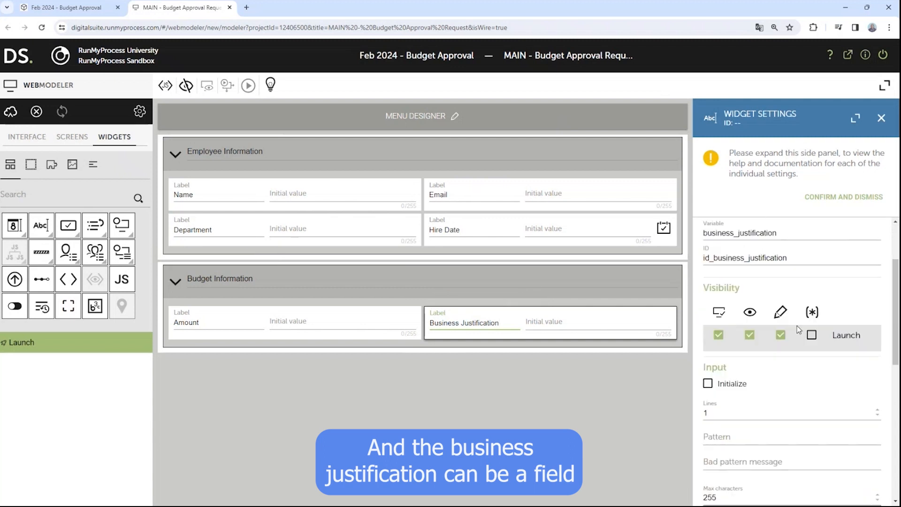
pyautogui.click(878, 409)
pyautogui.click(878, 409)
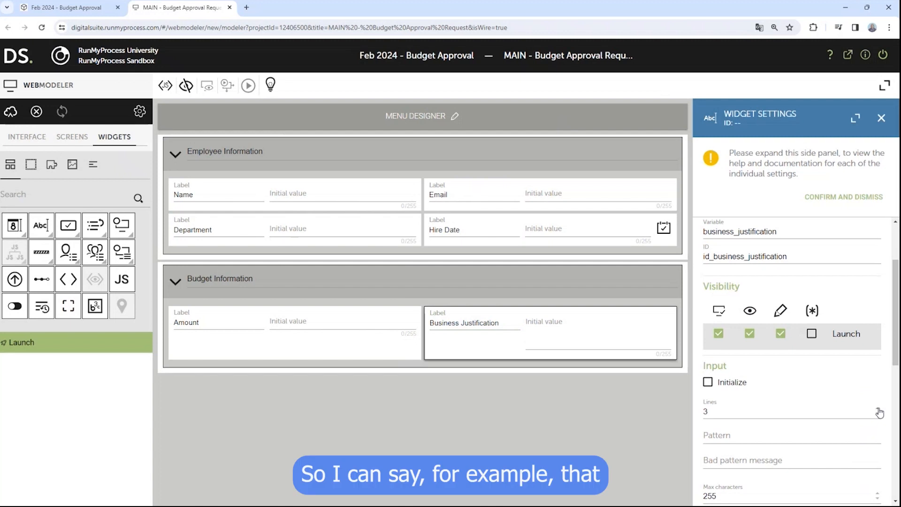
pyautogui.click(878, 409)
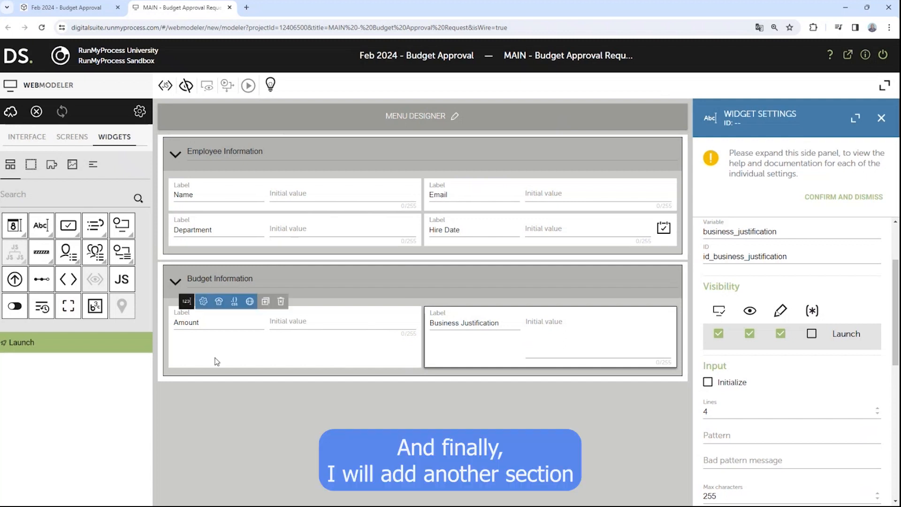
# Step: Add a third Section container below the Budget Information section with the header text "History & Attachment"
pyautogui.click(33, 168)
pyautogui.moveTo(68, 226); pyautogui.dragTo(326, 410)
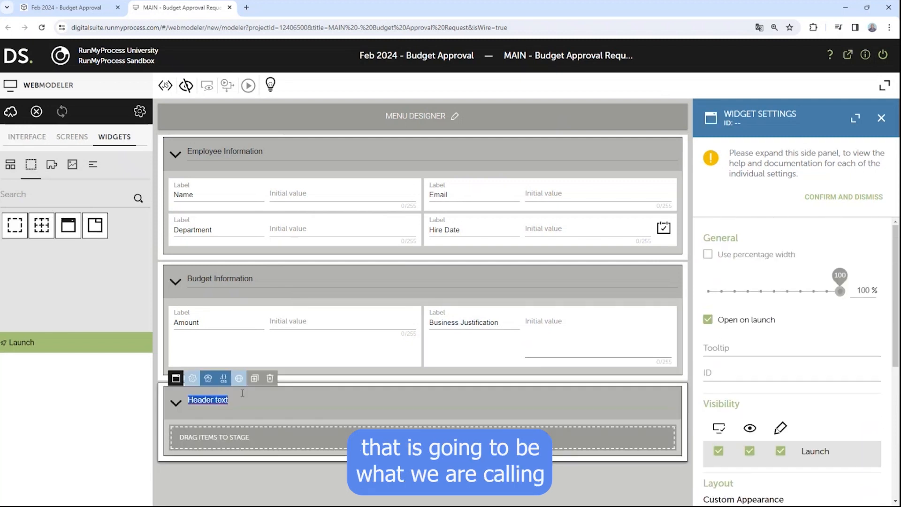
pyautogui.write('History')
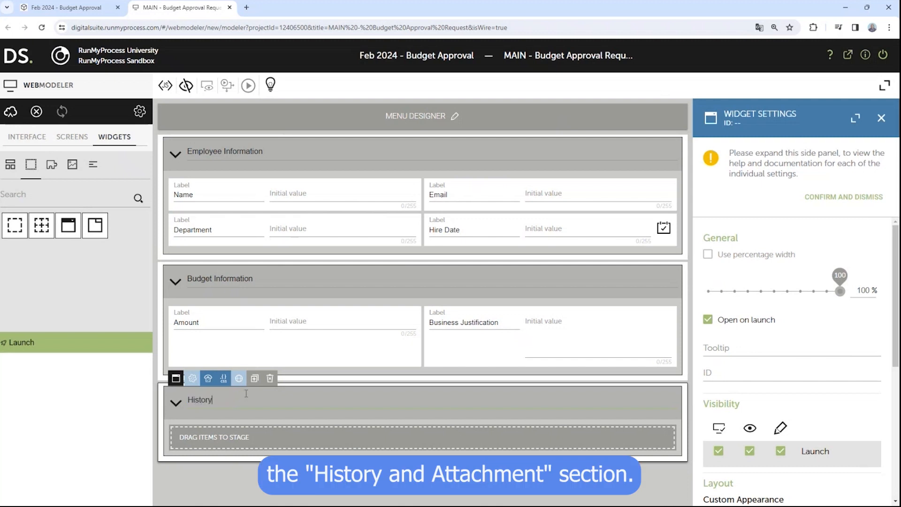
pyautogui.write(' & Atta')
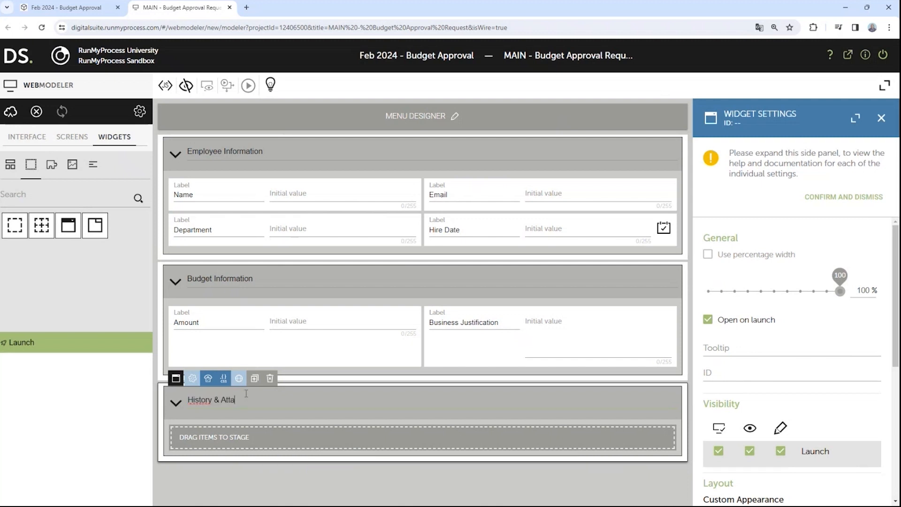
pyautogui.write('chment')
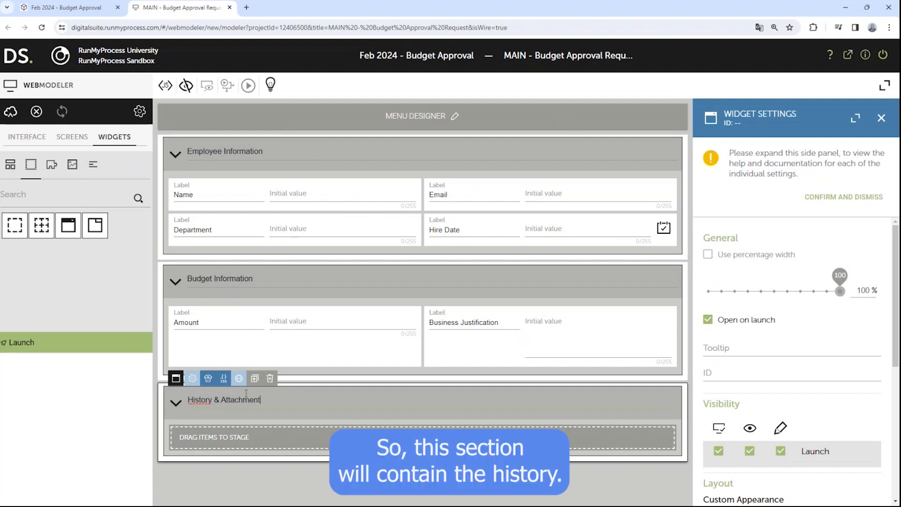
pyautogui.click(245, 469)
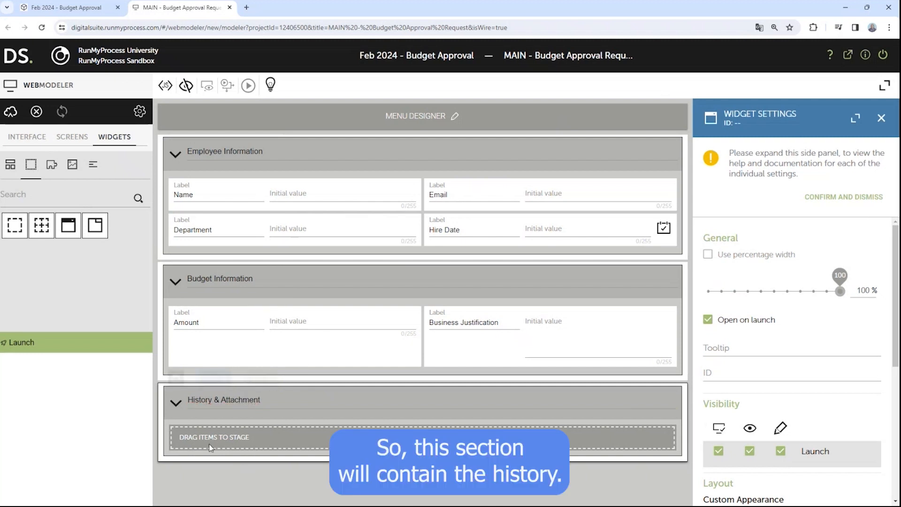
# Step: Add an application history widget to the History & Attachment section and a file upload widget labelled "Documents" beside it
pyautogui.click(11, 170)
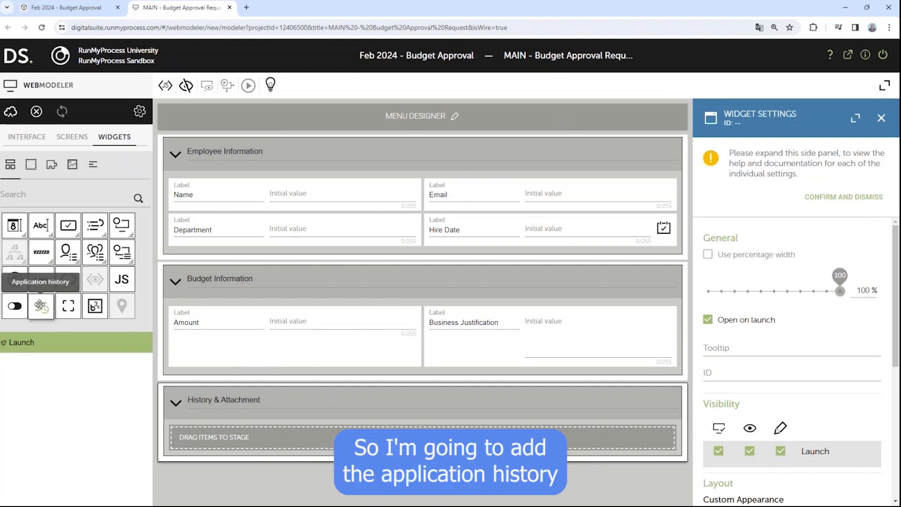
pyautogui.moveTo(40, 306); pyautogui.dragTo(284, 437)
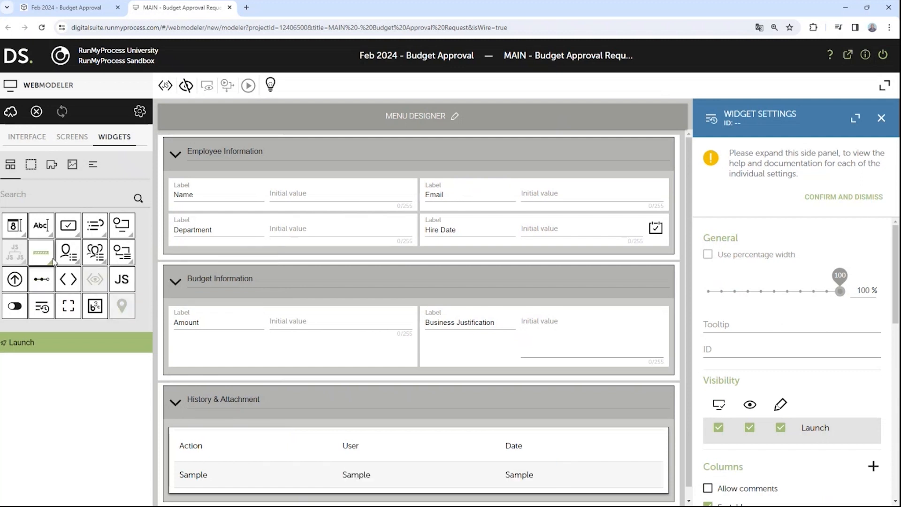
pyautogui.moveTo(17, 280); pyautogui.dragTo(494, 454)
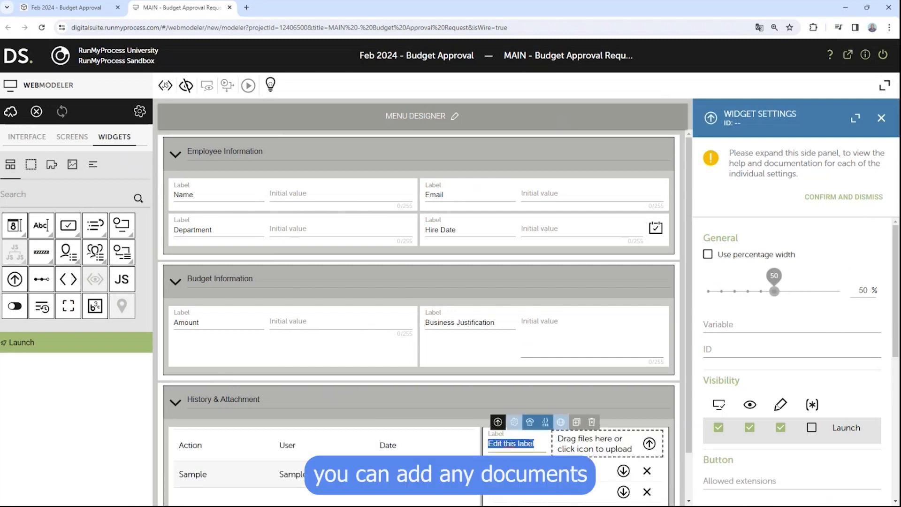
pyautogui.write('Domen')
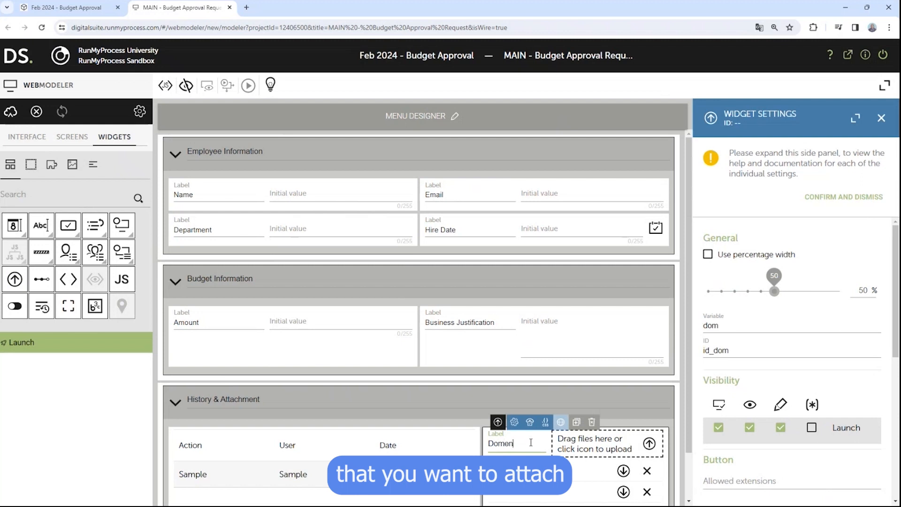
pyautogui.write('ts')
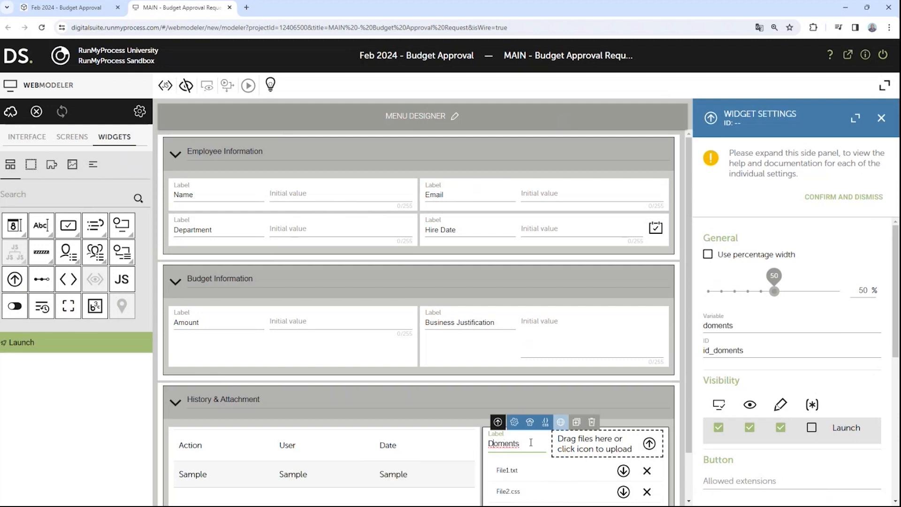
pyautogui.write('cu')
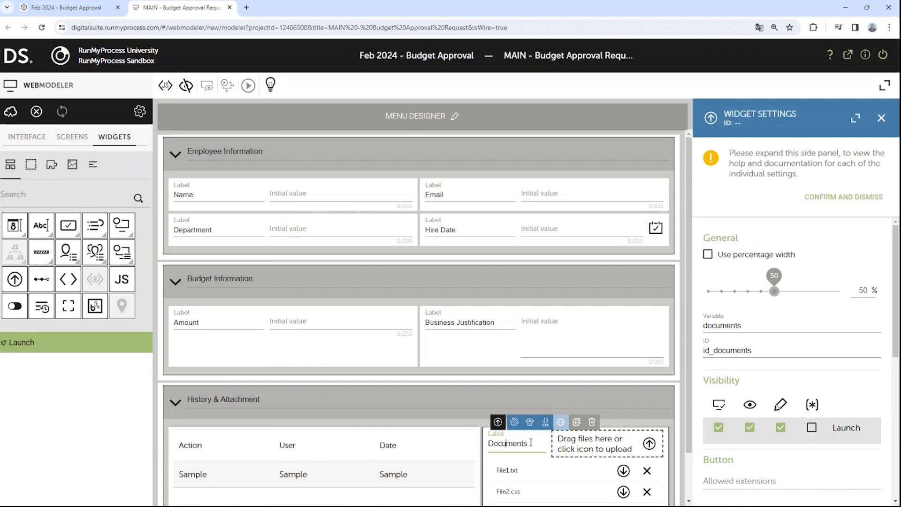
# Step: Save the web interface and run it to preview the budget request form
pyautogui.click(11, 111)
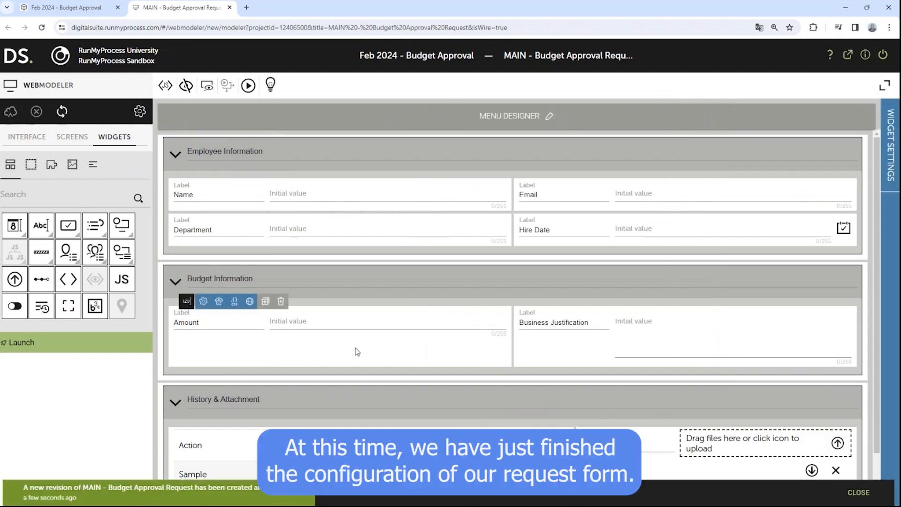
pyautogui.scroll(-1, 355, 348)
pyautogui.scroll(1, 355, 348)
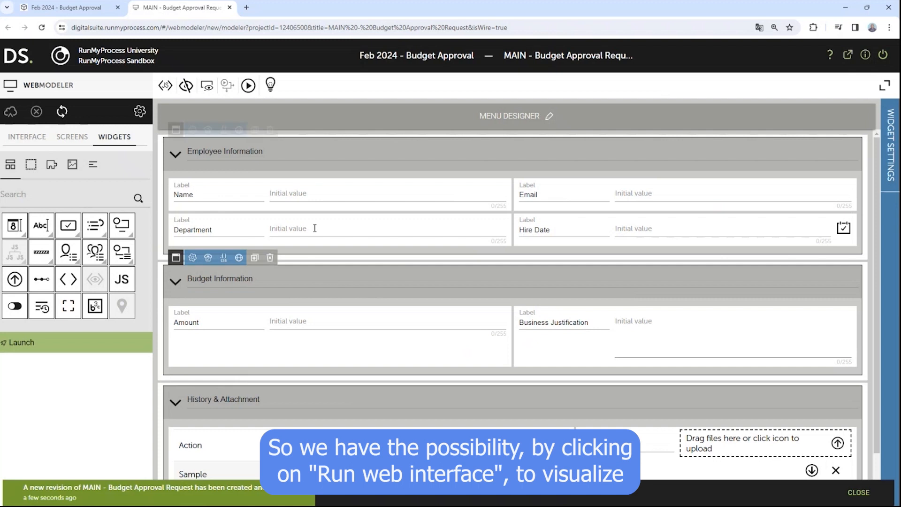
pyautogui.click(249, 86)
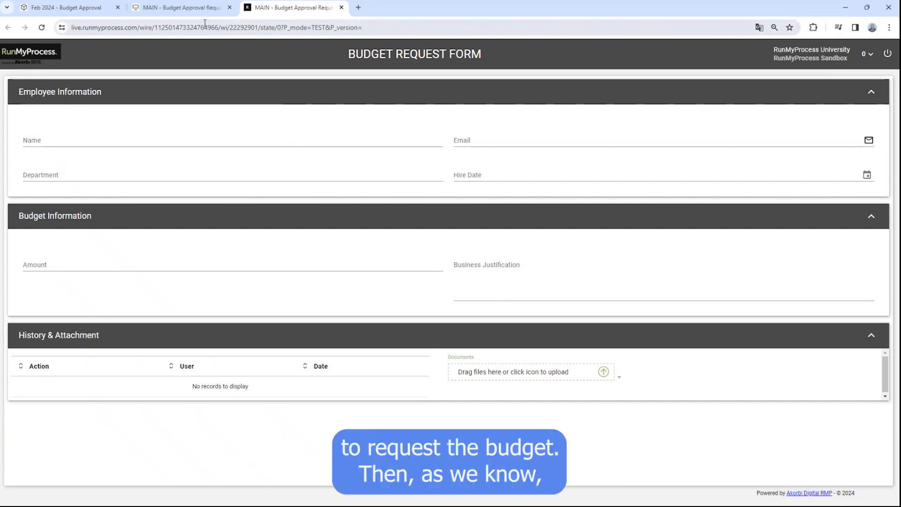
# Step: Return to the web modeler and add a new screen named "Manager" to the interface
pyautogui.click(186, 15)
pyautogui.moveTo(250, 212)
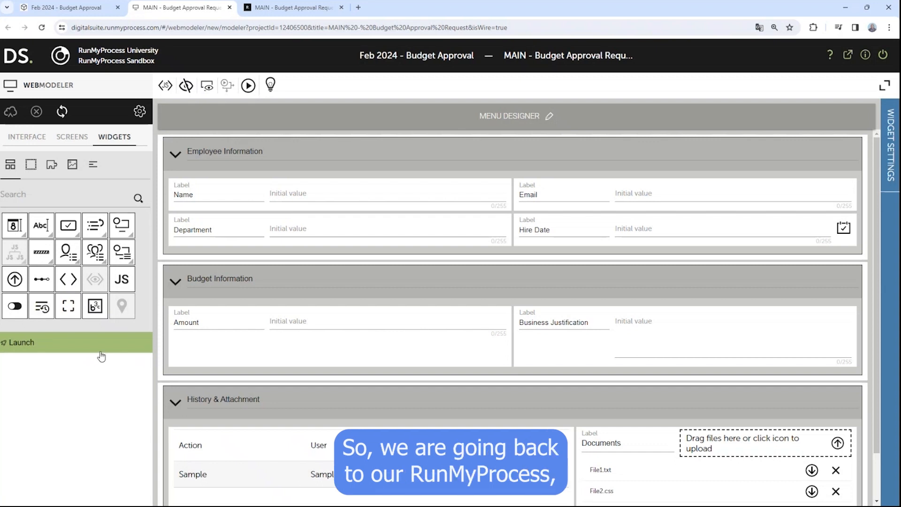
pyautogui.click(71, 141)
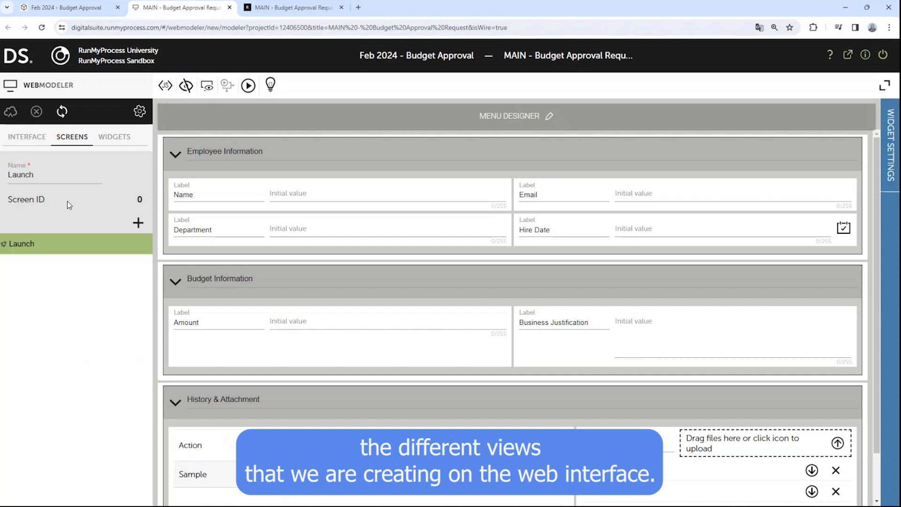
pyautogui.click(137, 223)
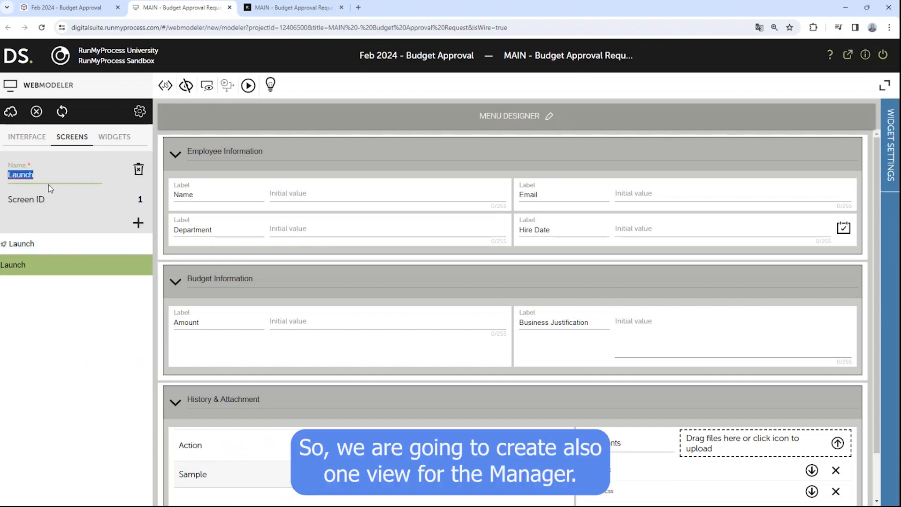
pyautogui.write('Manager')
pyautogui.press('Return')
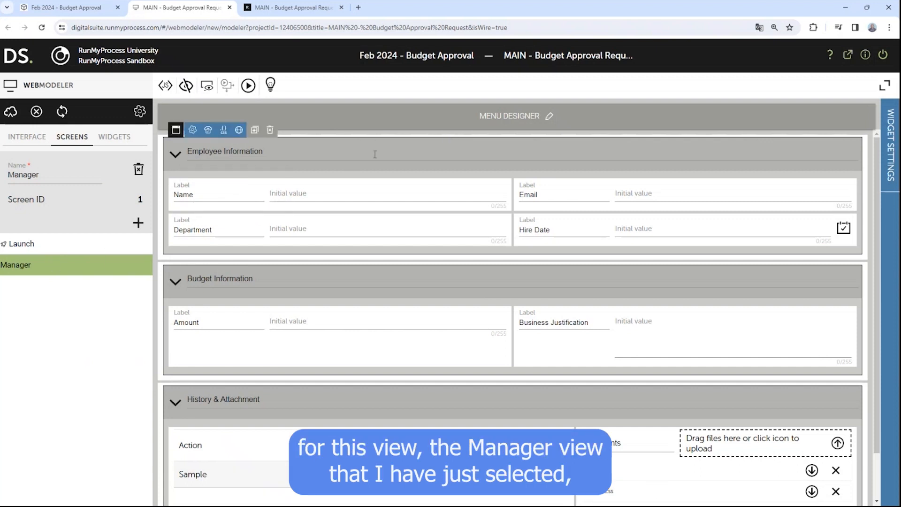
# Step: Make the Employee Information section non-editable on both the Launch and Manager screens while keeping it visible
pyautogui.click(363, 147)
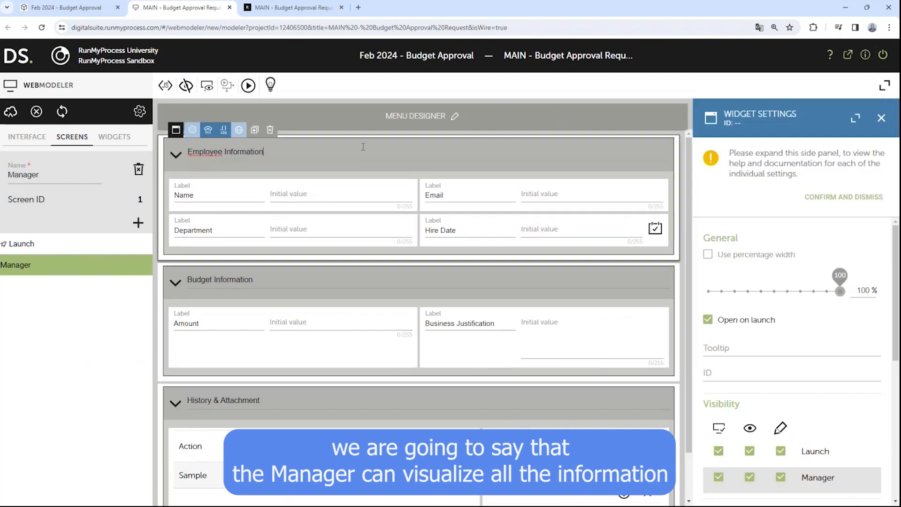
pyautogui.scroll(-2, 781, 360)
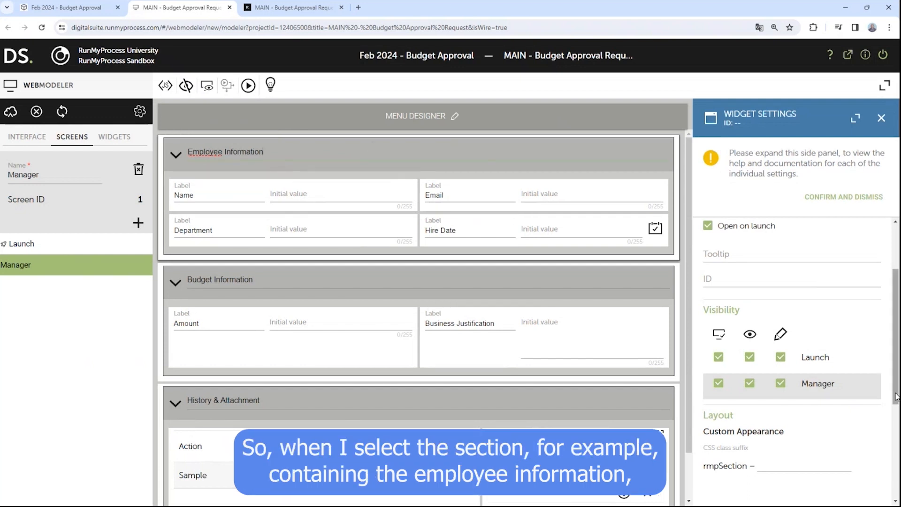
pyautogui.click(781, 357)
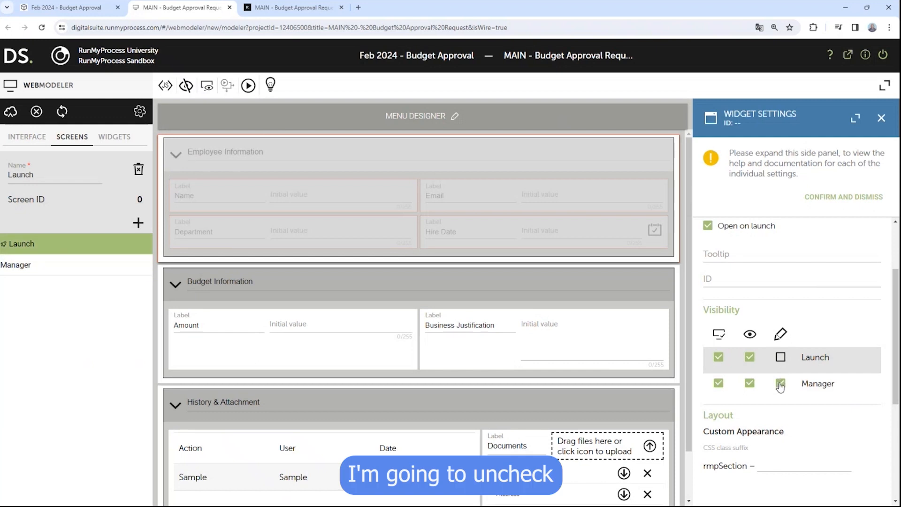
pyautogui.click(780, 383)
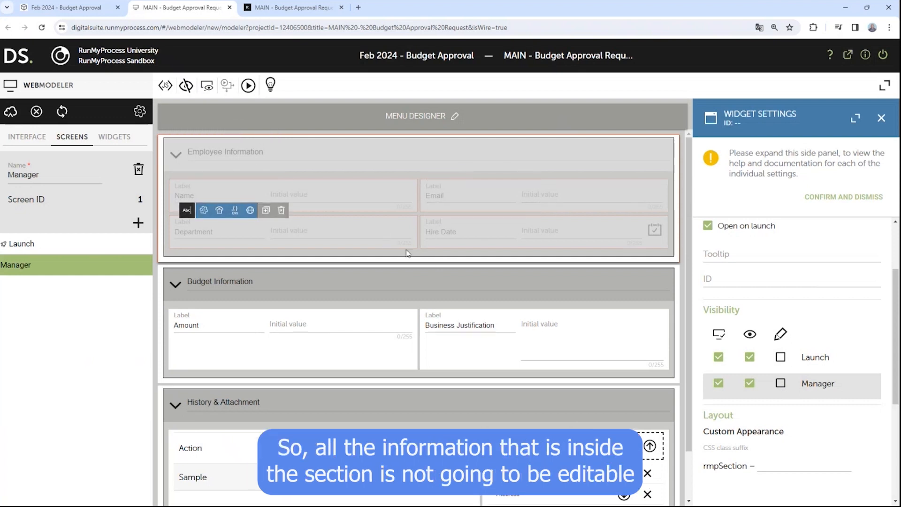
# Step: Turn off editing of the Budget Information section for both the Launch and Manager screens
pyautogui.click(337, 270)
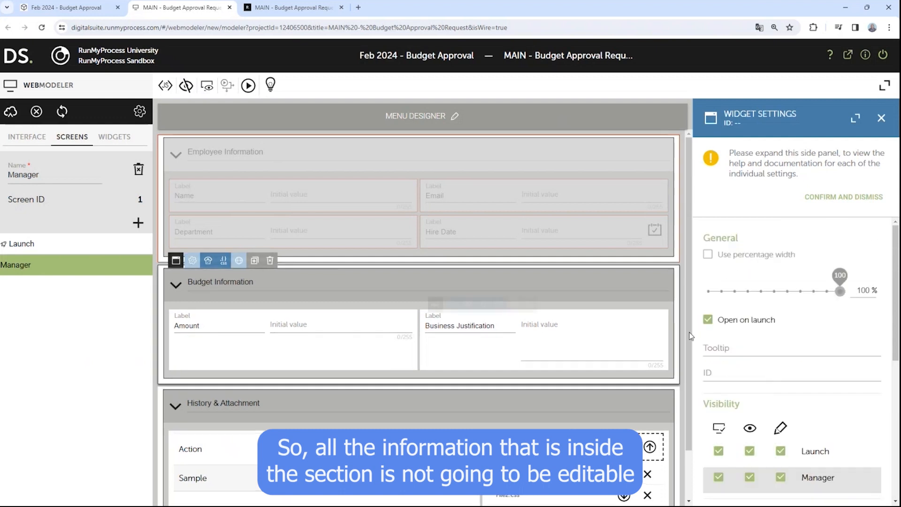
pyautogui.scroll(-2, 765, 367)
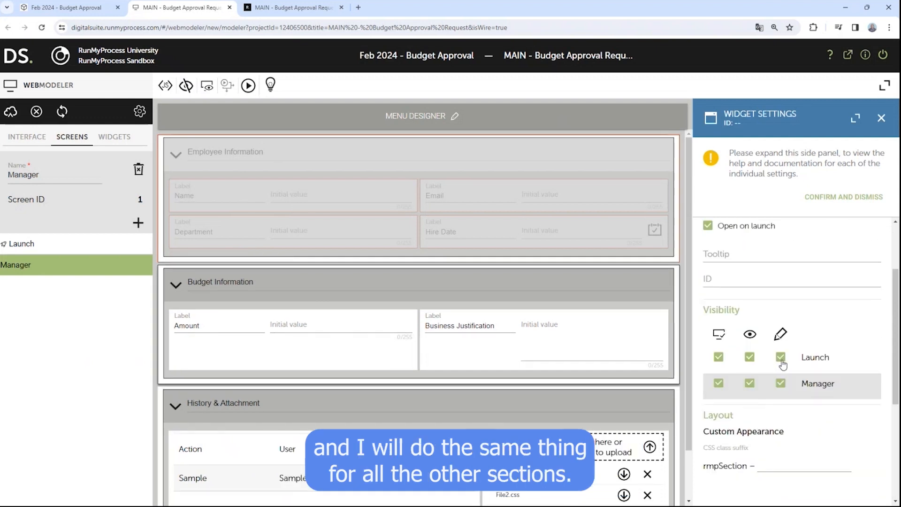
pyautogui.click(781, 357)
pyautogui.click(780, 383)
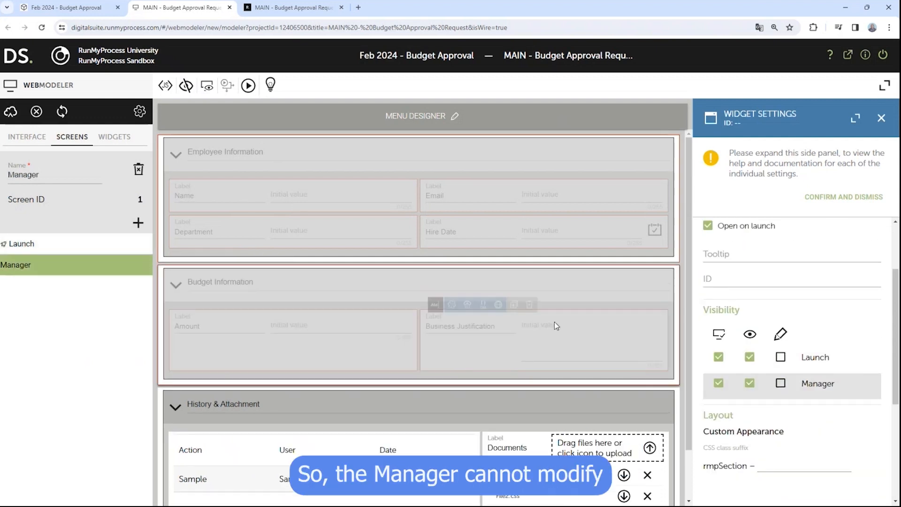
# Step: Turn off editing of the History & Attachment section for both the Launch and Manager screens
pyautogui.scroll(-1, 554, 322)
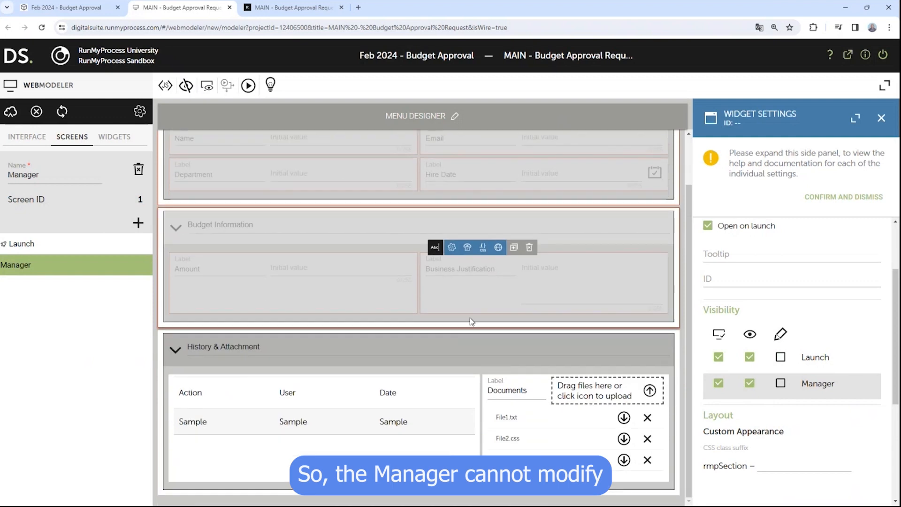
pyautogui.click(431, 336)
pyautogui.click(780, 451)
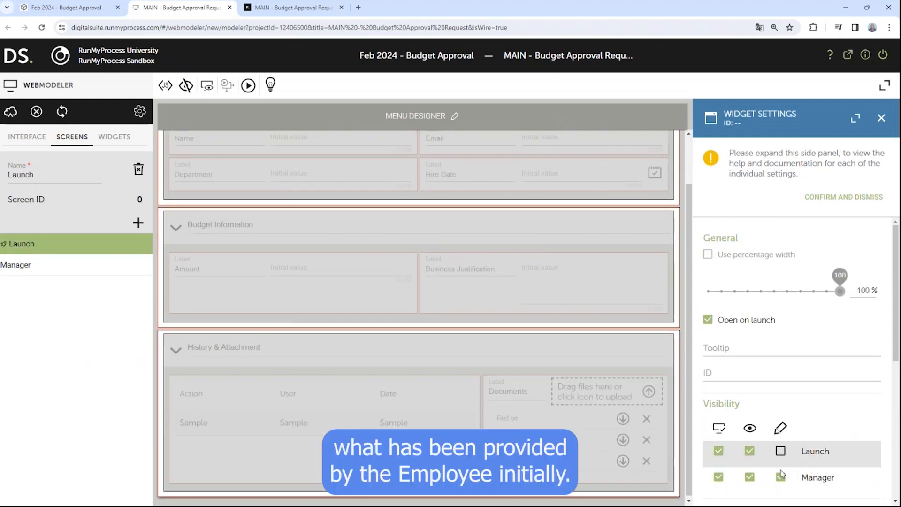
pyautogui.click(781, 476)
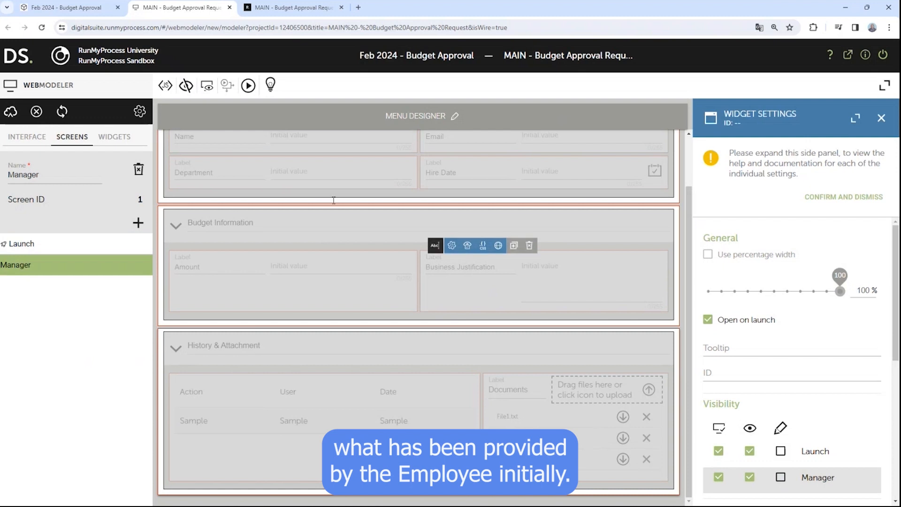
# Step: Save the web interface and check its sections on the Manager and Launch screens
pyautogui.click(15, 110)
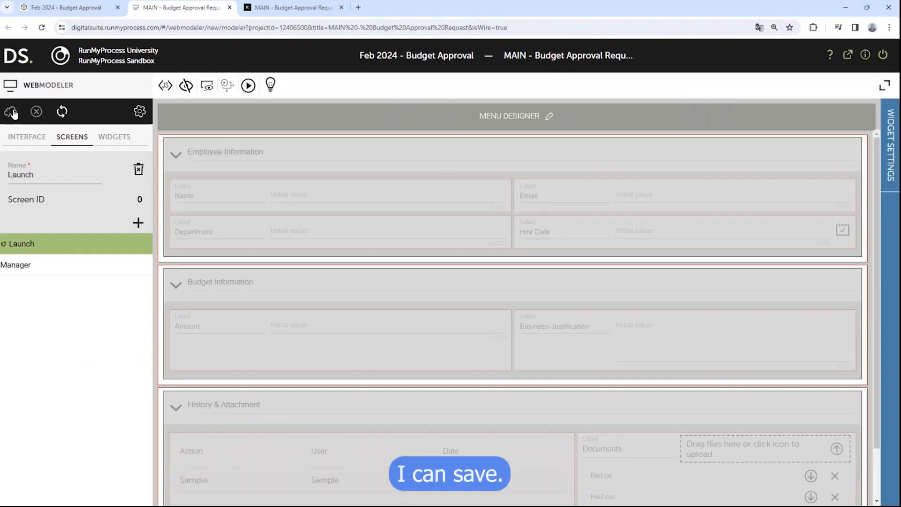
pyautogui.scroll(-1, 660, 279)
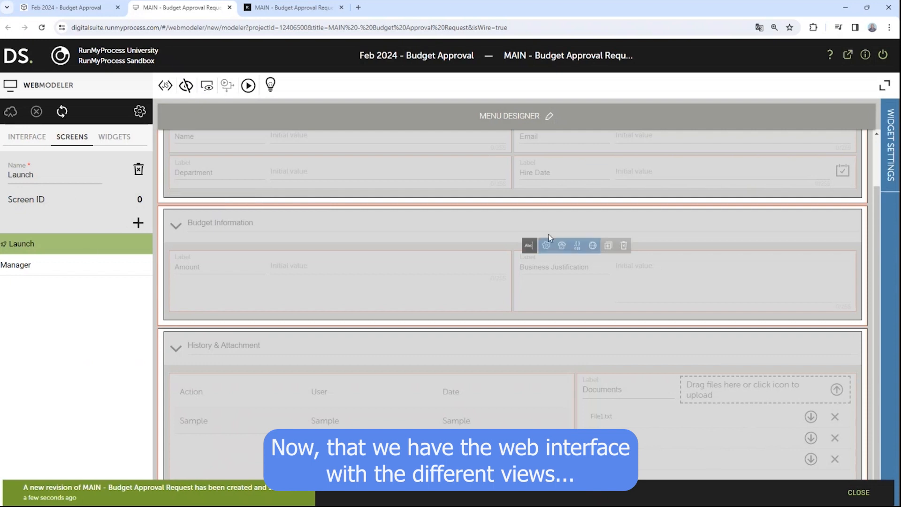
pyautogui.click(28, 264)
pyautogui.click(33, 249)
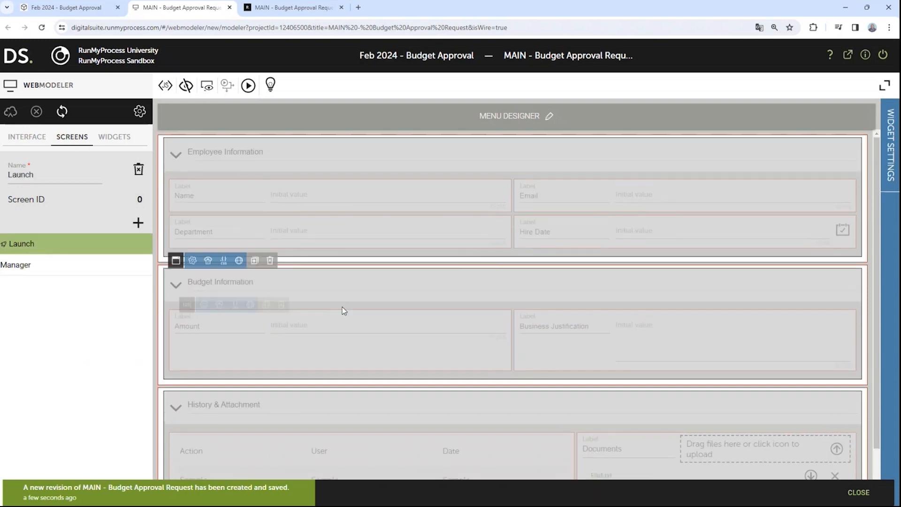
# Step: Make the Employee Information and Budget Information sections editable again on the Launch screen only
pyautogui.click(891, 147)
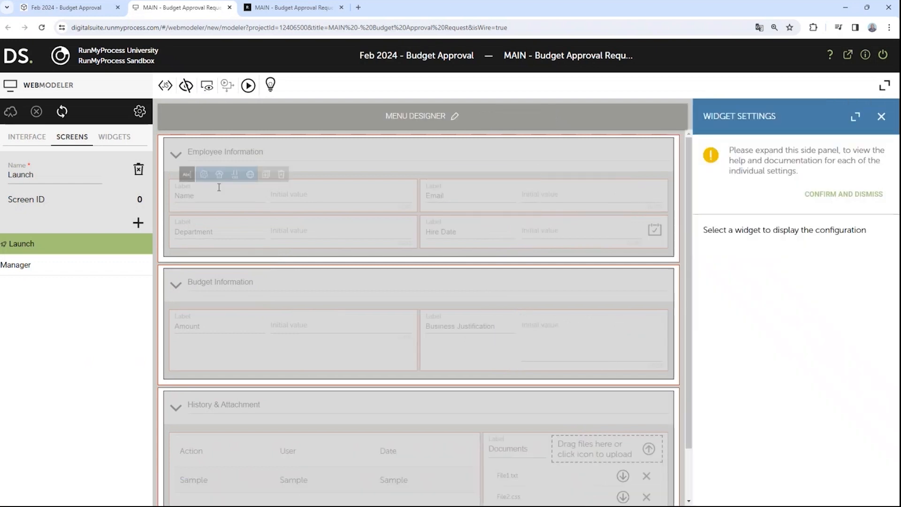
pyautogui.click(284, 143)
pyautogui.click(781, 451)
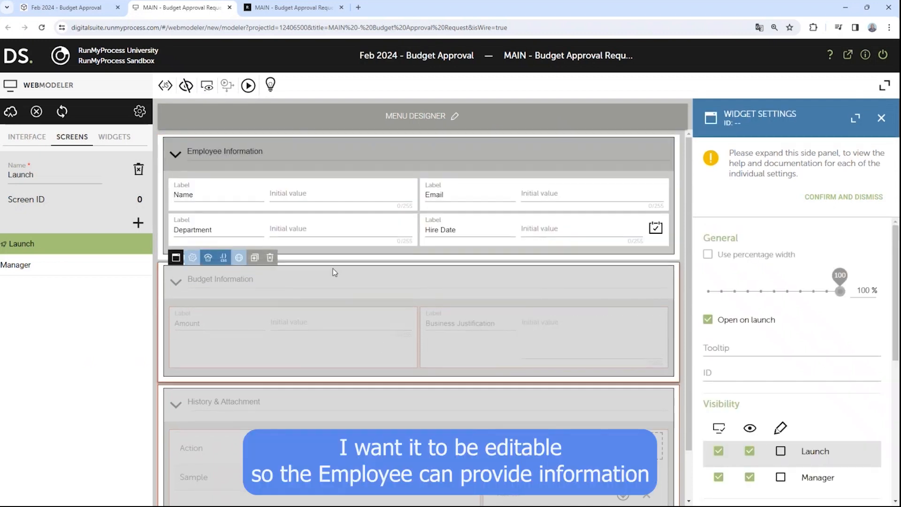
pyautogui.click(781, 449)
pyautogui.click(780, 452)
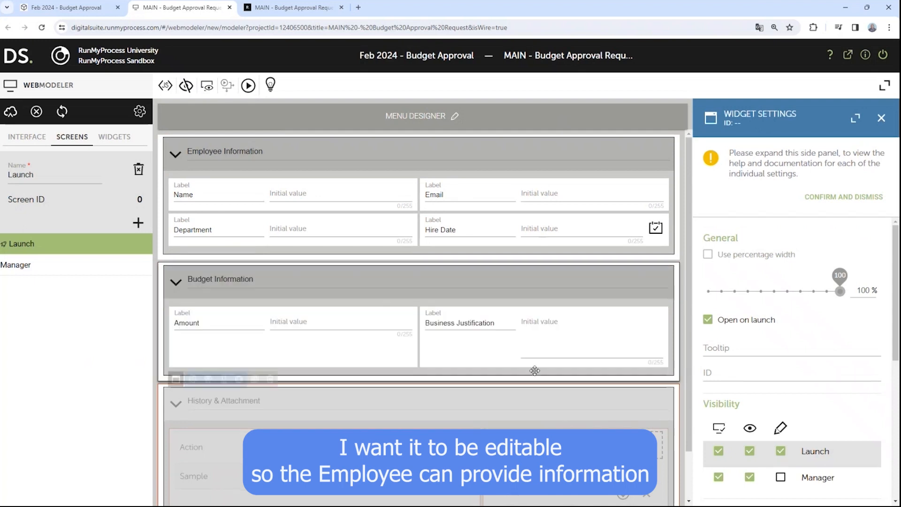
# Step: Re-enable editing of the History & Attachment section for the Launch screen only
pyautogui.scroll(-2, 386, 336)
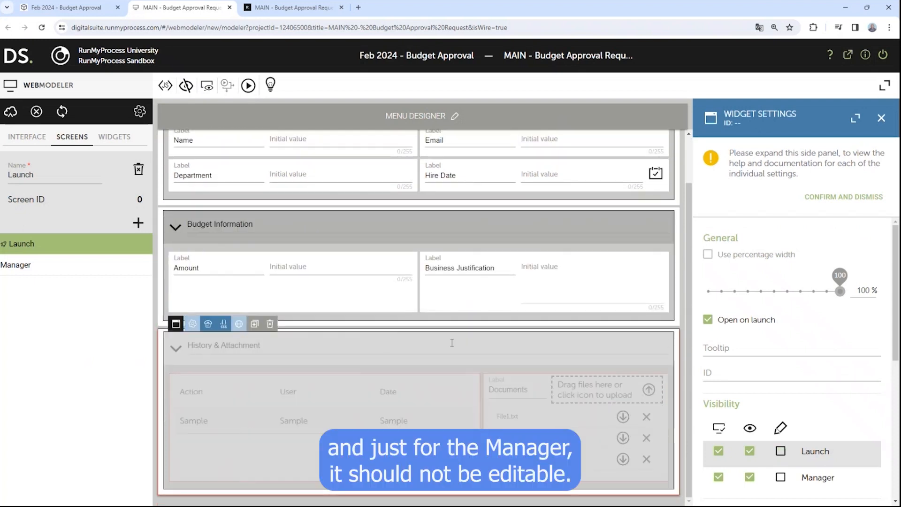
pyautogui.click(780, 452)
pyautogui.click(780, 452)
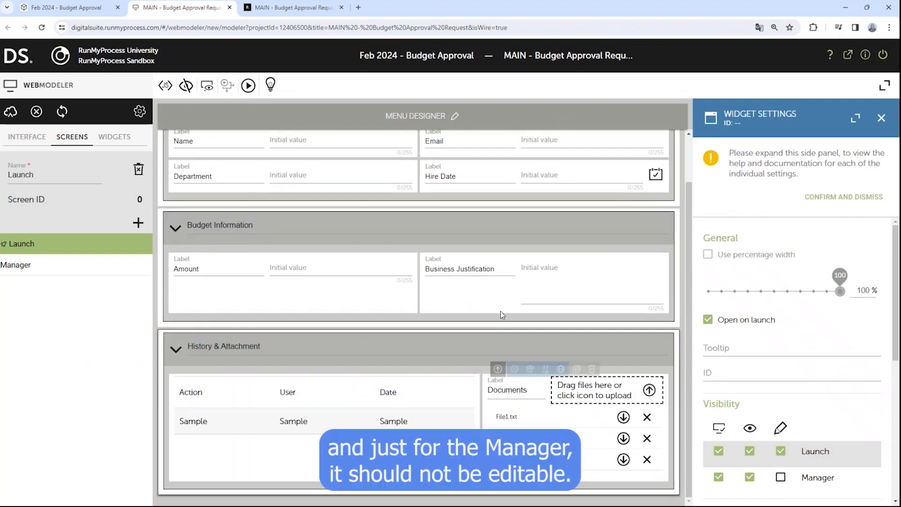